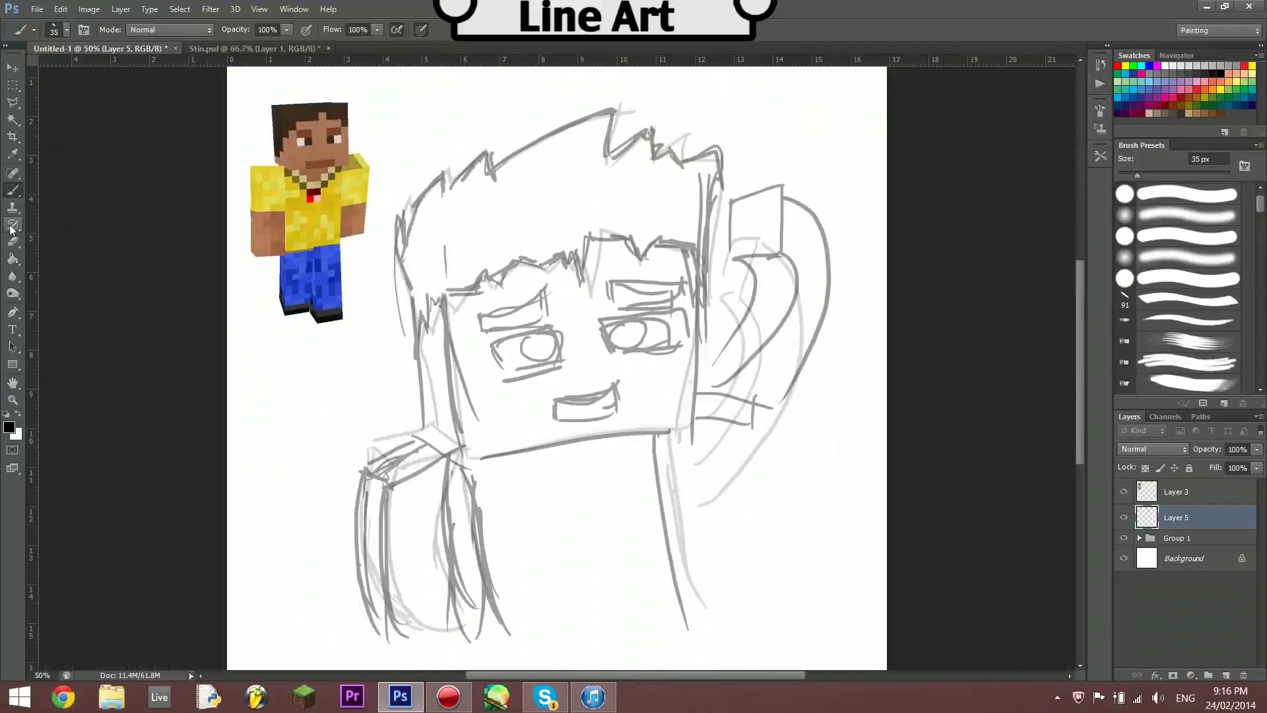
Ink the hair outline and zigzag top in black, then shrink the brush to 25 px.
scroll(398, 296, up, 2)
mouse_move(337, 353)
mouse_down()
mouse_move(425, 378)
mouse_move(552, 317)
mouse_move(769, 260)
mouse_move(910, 330)
mouse_move(925, 414)
mouse_move(966, 136)
mouse_up()
drag(924, 198, 948, 363)
mouse_move(988, 302)
mouse_down()
mouse_move(851, 267)
mouse_move(548, 287)
mouse_up()
drag(439, 318, 454, 309)
mouse_move(548, 288)
mouse_down()
mouse_move(449, 277)
mouse_move(367, 403)
mouse_up()
mouse_move(361, 521)
mouse_down()
mouse_move(367, 399)
mouse_move(360, 522)
mouse_up()
key(ctrl+z)
key(bracketleft)
Ink the neck lines, right face edge, chin, left eyebrow and left eye.
scroll(343, 395, down, 5)
drag(321, 254, 335, 406)
drag(380, 164, 392, 436)
key(ctrl+minus)
drag(719, 271, 706, 399)
drag(475, 410, 706, 400)
drag(500, 300, 566, 267)
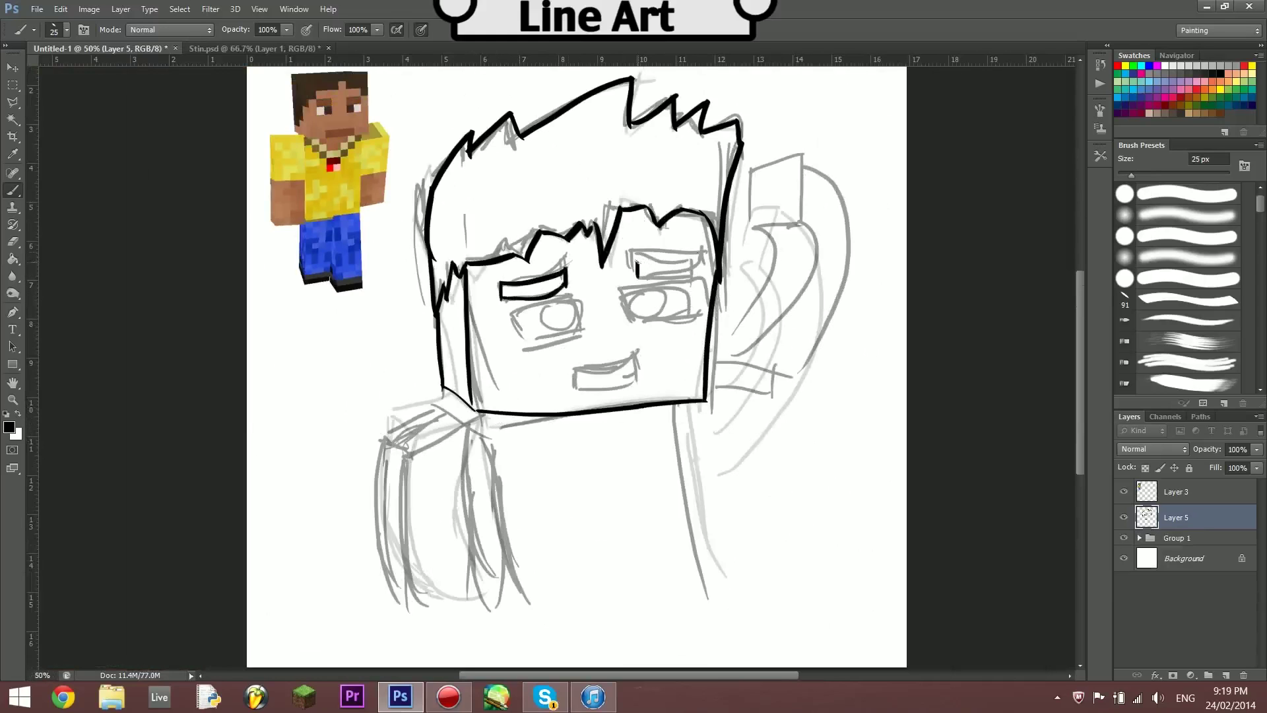
drag(514, 337, 533, 321)
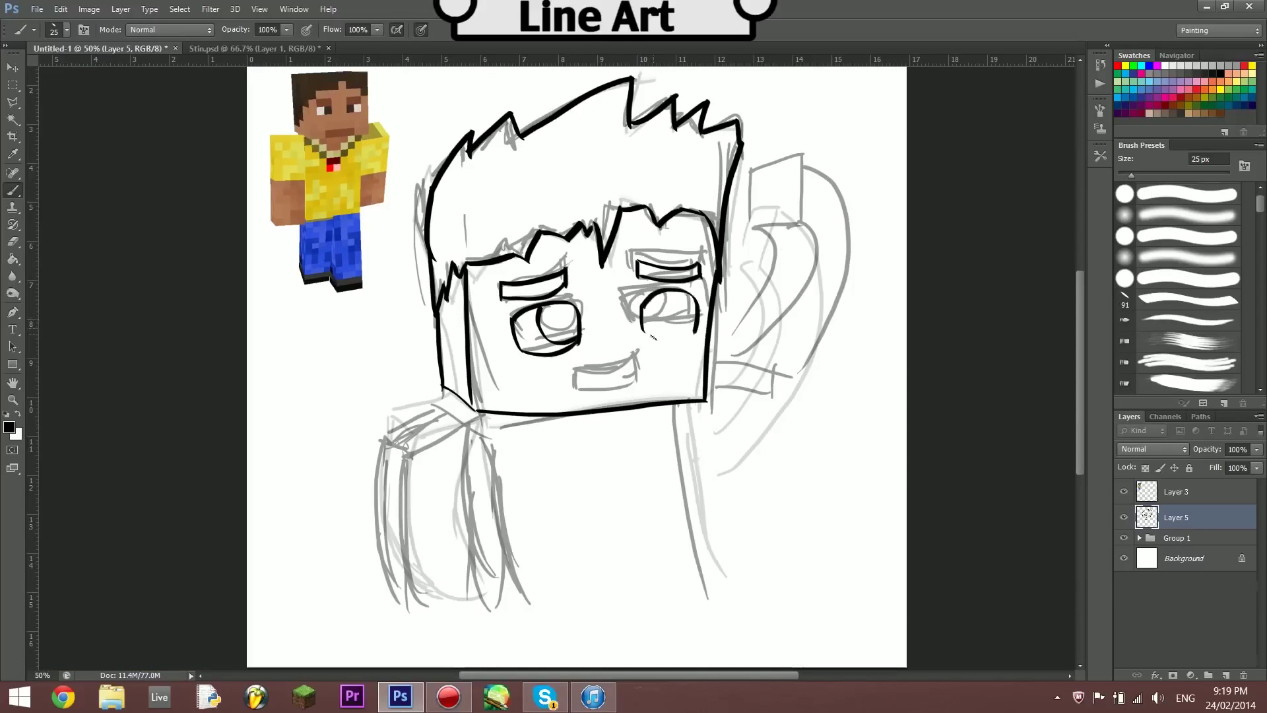
Check the inking with the sketch hidden and ink the raised arm's outer curve.
click(1124, 537)
drag(752, 236, 706, 455)
key(ctrl+z)
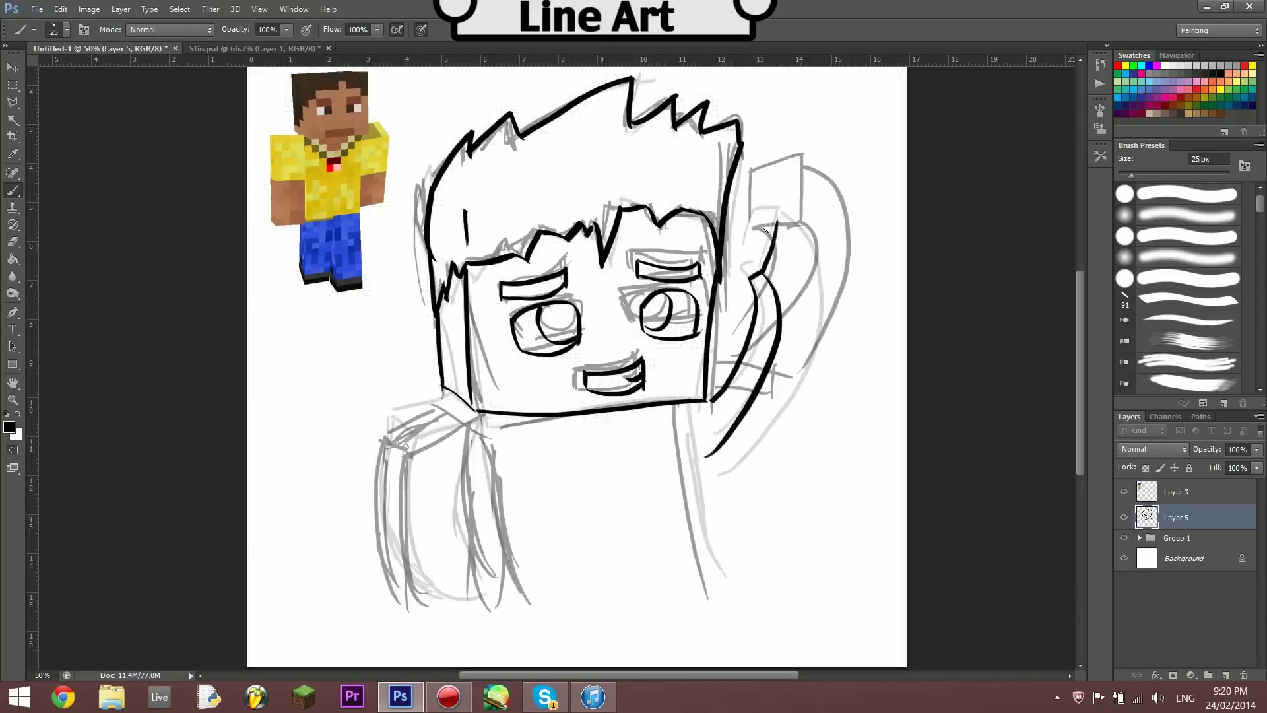
drag(784, 211, 718, 480)
Ink the neck sides, shoulder line and left hair curves, then hide the grey sketch.
drag(680, 406, 725, 589)
drag(488, 411, 521, 579)
drag(453, 392, 416, 401)
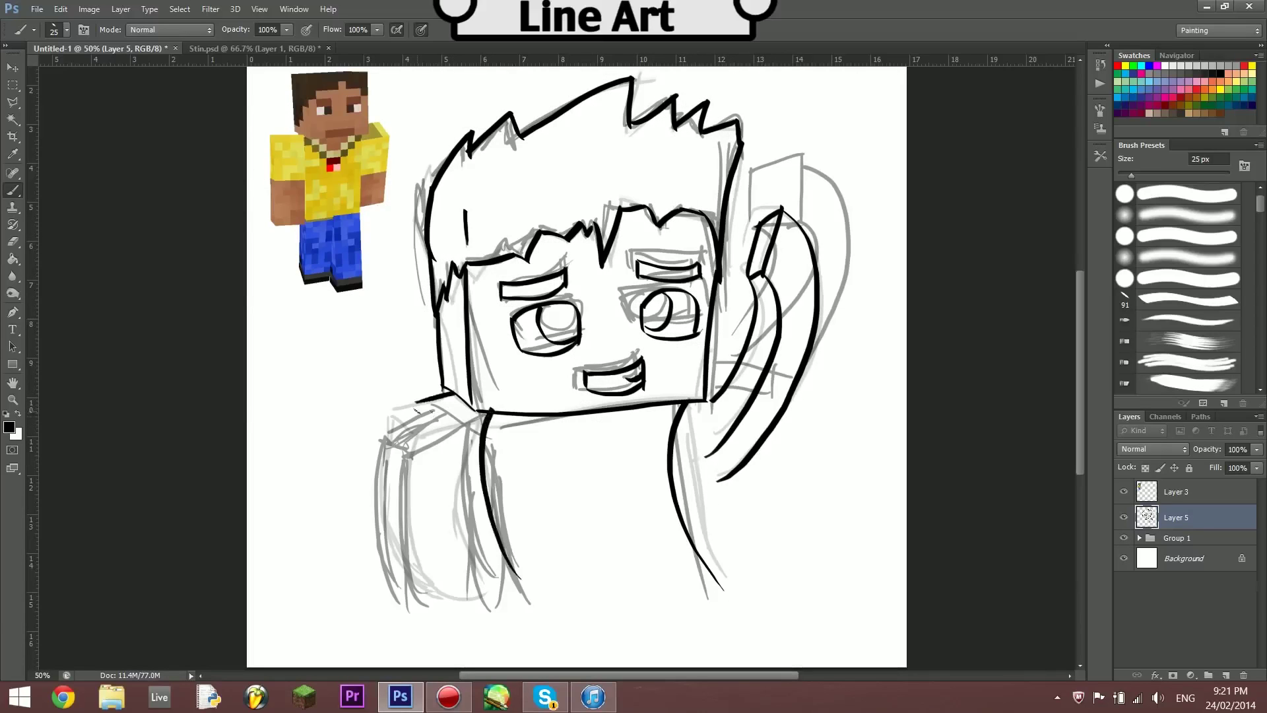
drag(481, 425, 449, 532)
drag(432, 434, 402, 561)
drag(454, 503, 467, 586)
drag(409, 400, 390, 524)
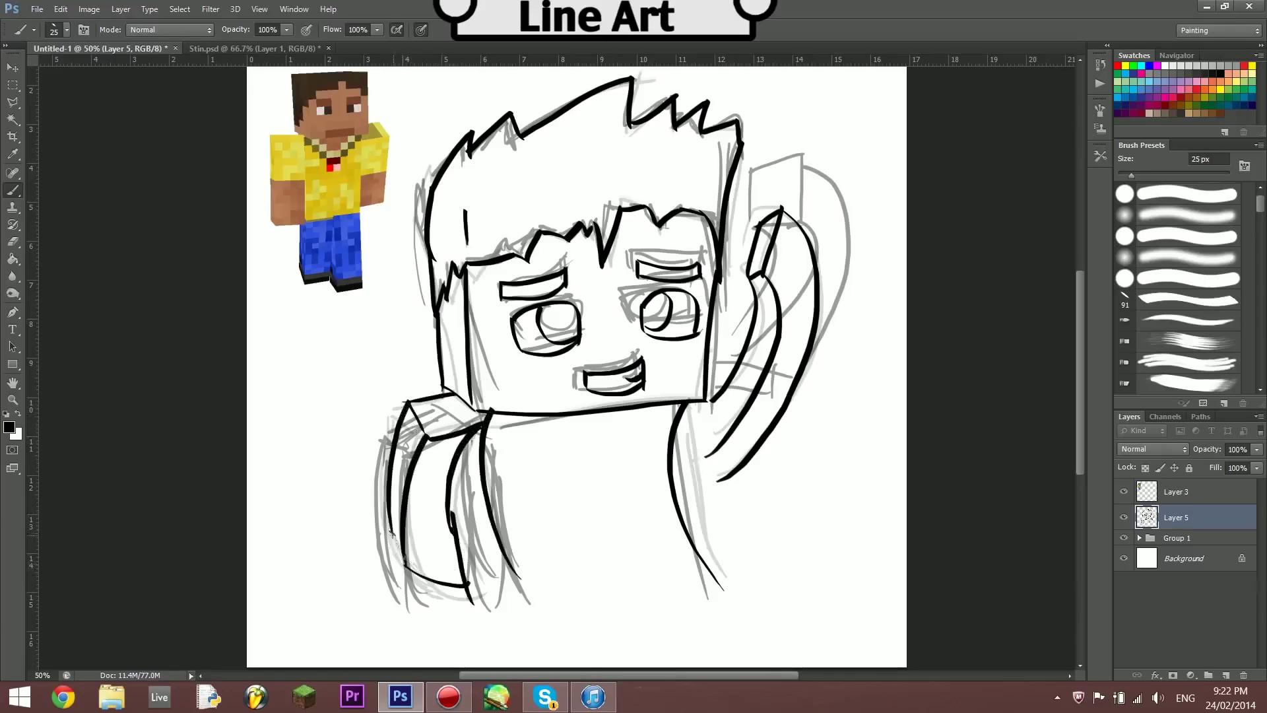
click(1124, 538)
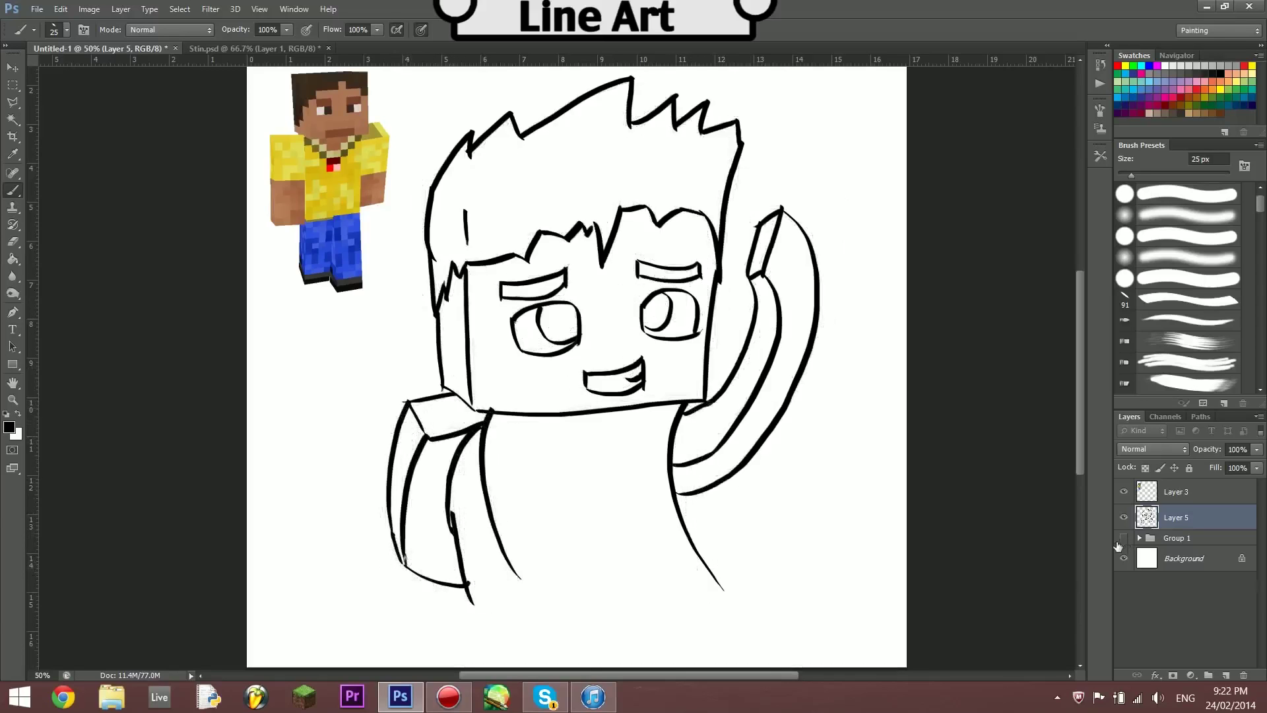
Zoom in, undo a stray nub at a stroke corner, and bring the face and hair into view.
key(ctrl+plus)
key(ctrl+plus)
key(ctrl+z)
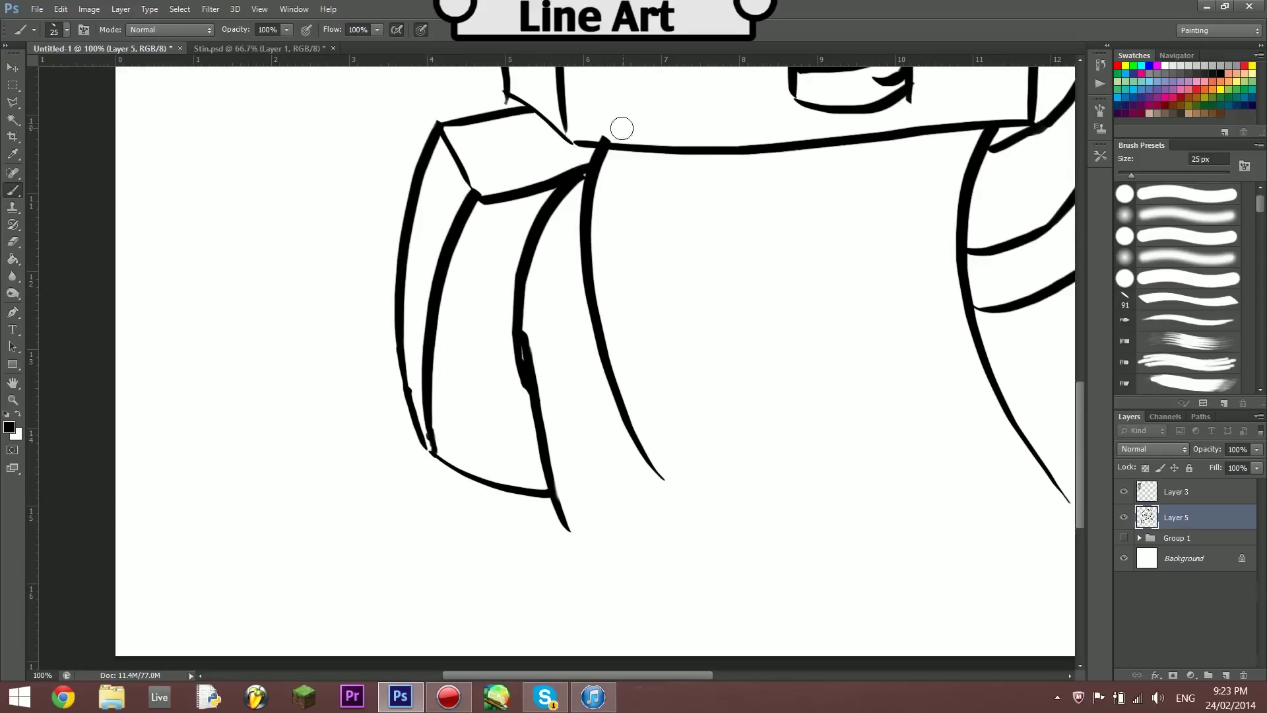
scroll(737, 265, up, 5)
scroll(738, 265, right, 5)
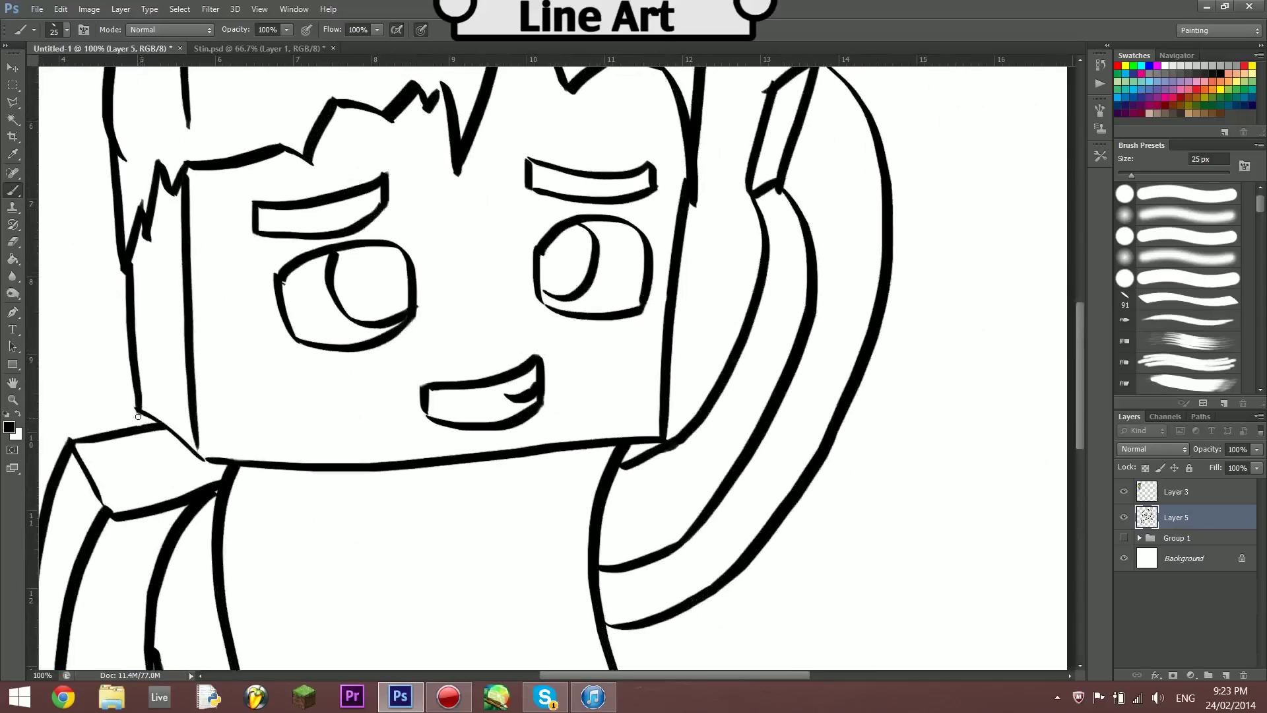
drag(800, 191, 722, 339)
drag(268, 162, 341, 374)
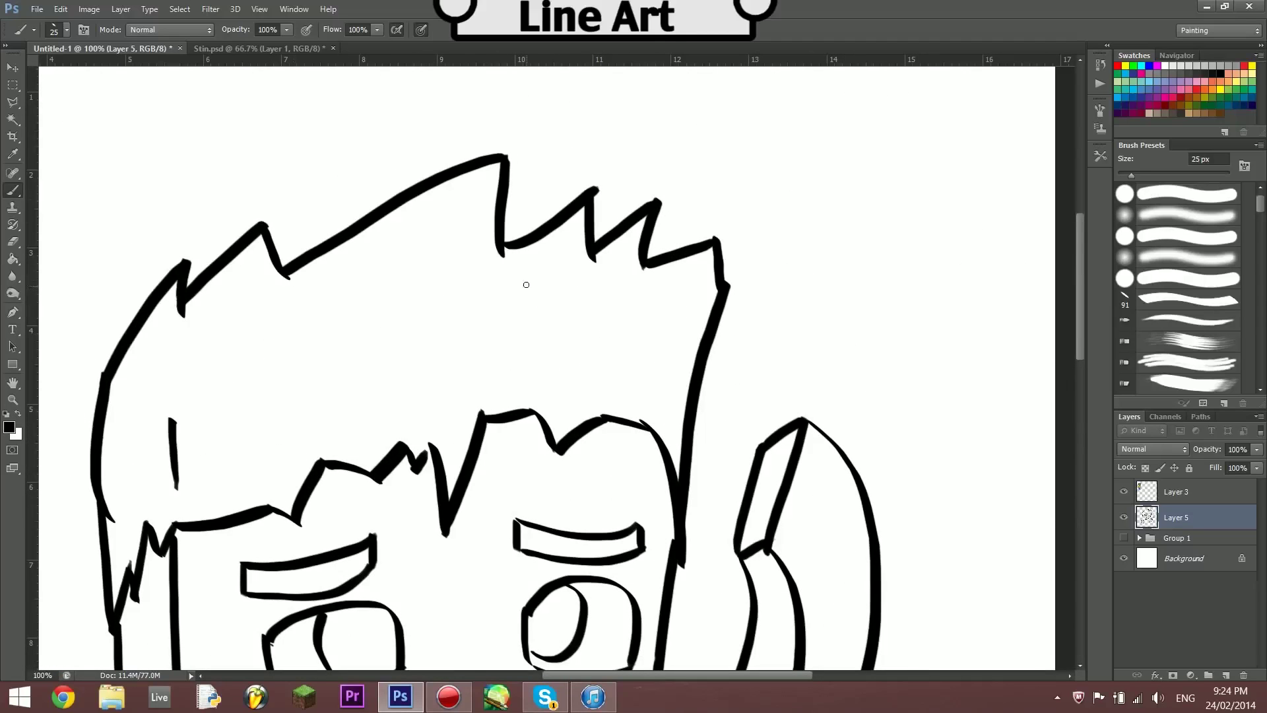
scroll(655, 196, down, 10)
Ink and redraw the neck and sleeve lines, trying and reverting an erasure around the sleeve.
drag(588, 285, 678, 413)
drag(508, 435, 660, 409)
mouse_move(514, 493)
mouse_down()
mouse_move(653, 439)
mouse_move(518, 432)
mouse_up()
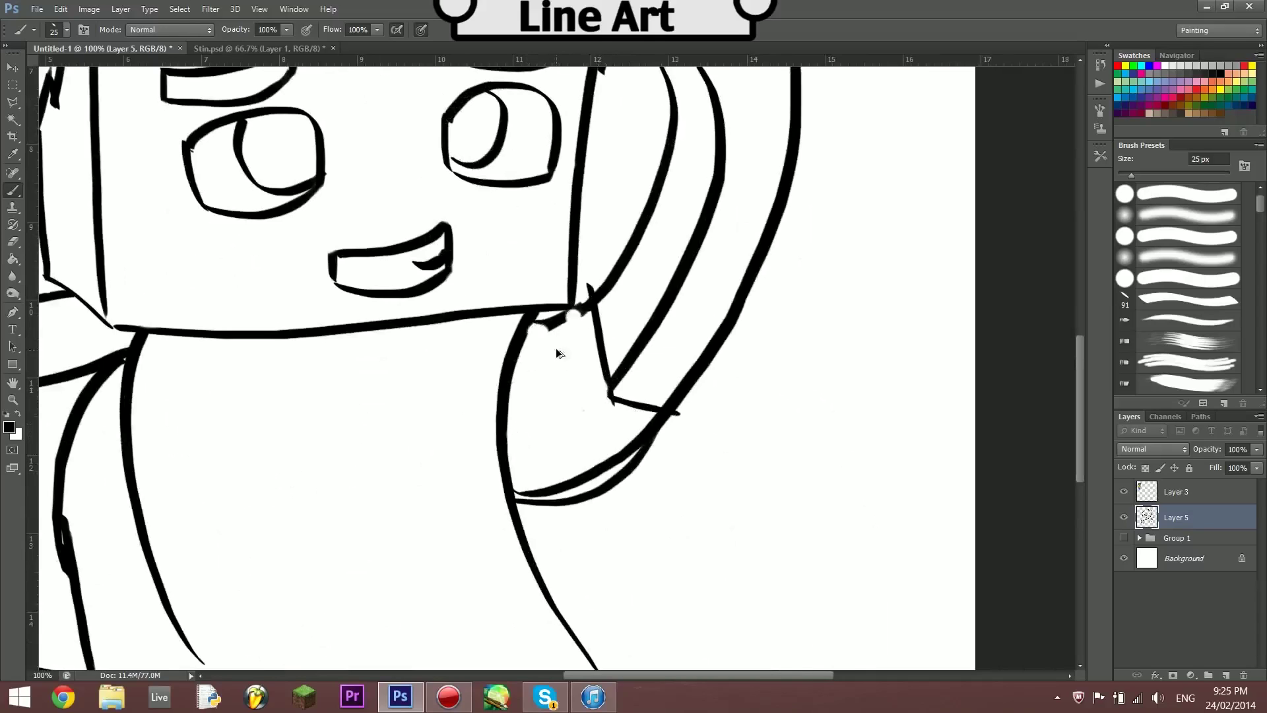
key(ctrl+z)
drag(614, 396, 508, 450)
drag(531, 325, 572, 313)
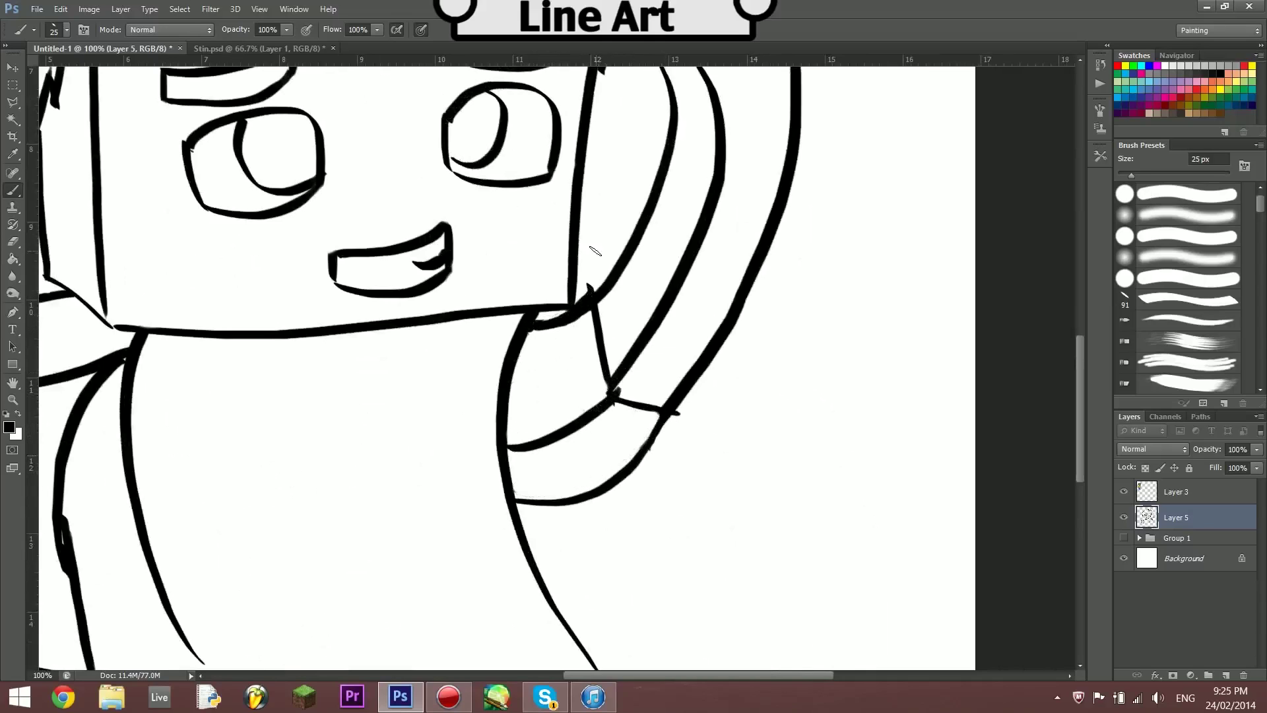
scroll(592, 256, down, 2)
scroll(628, 399, up, 2)
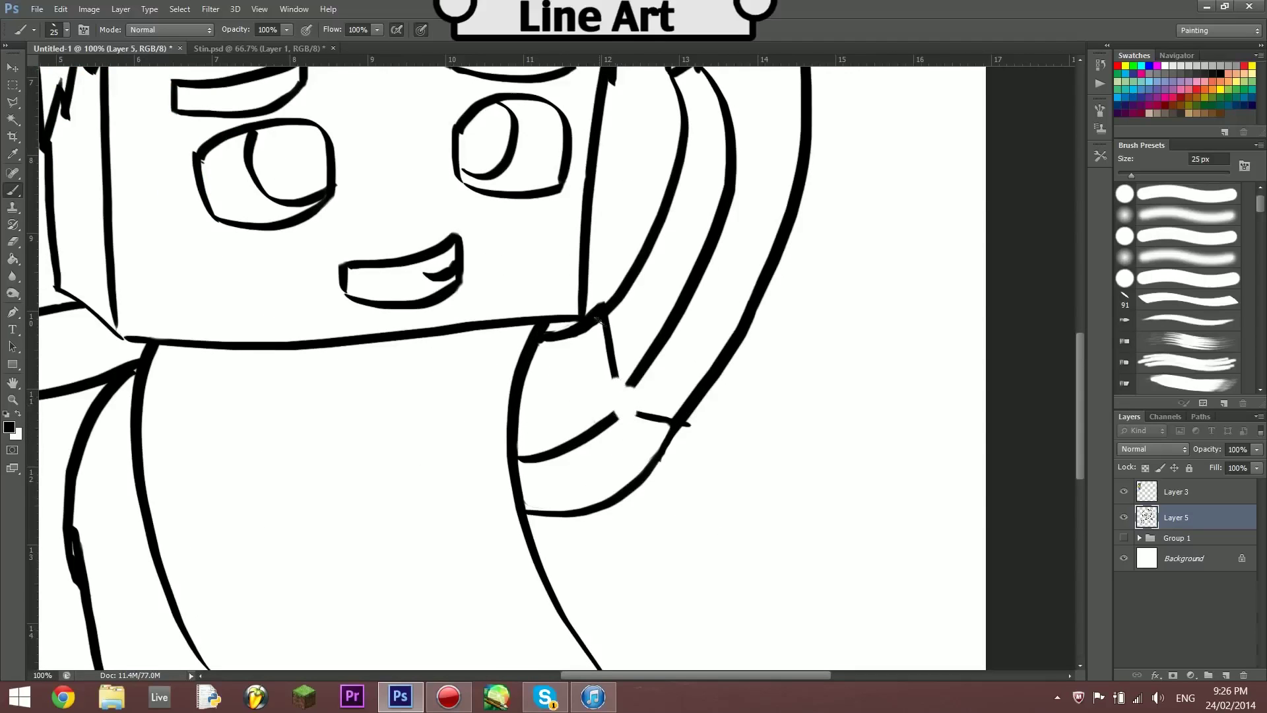
mouse_move(687, 416)
mouse_down()
mouse_move(617, 340)
mouse_move(636, 481)
mouse_move(637, 396)
mouse_move(614, 393)
mouse_up()
key(ctrl+z)
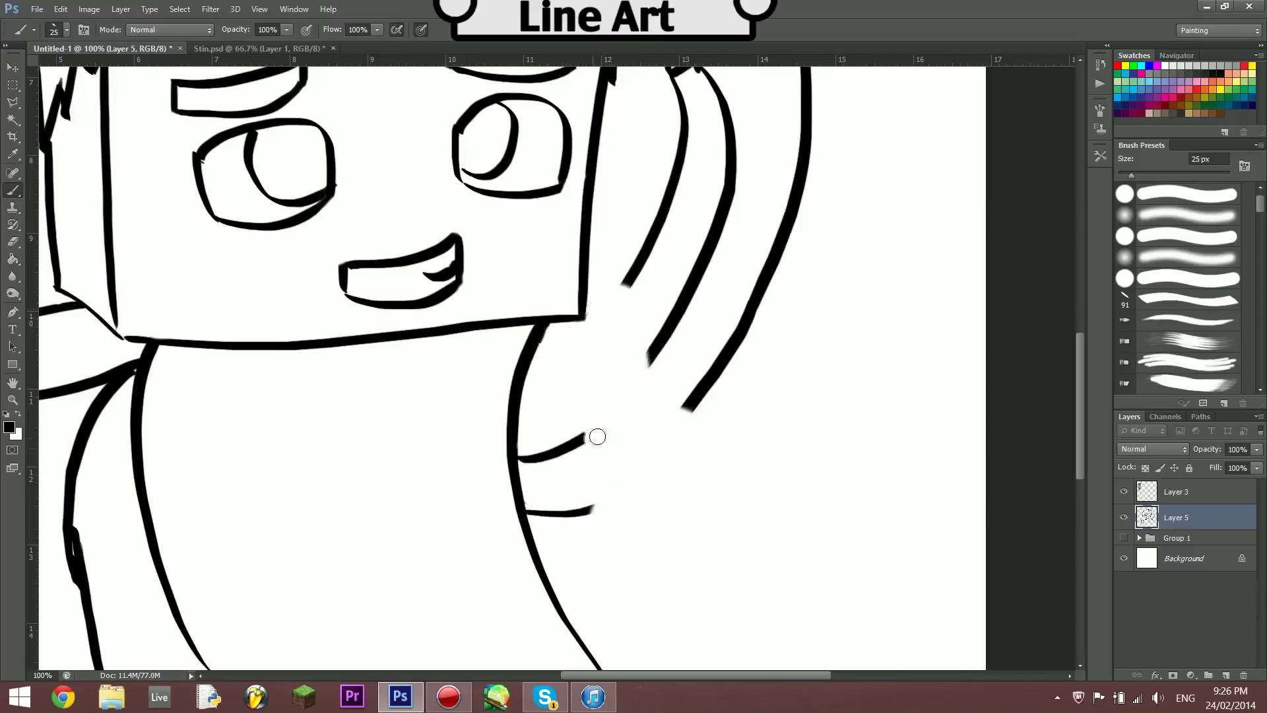
key(ctrl+alt+z)
key(ctrl+alt+z)
Draw one long diagonal sleeve line and the lower sleeve curve, and join the inner hair line to the neck.
drag(518, 461, 607, 389)
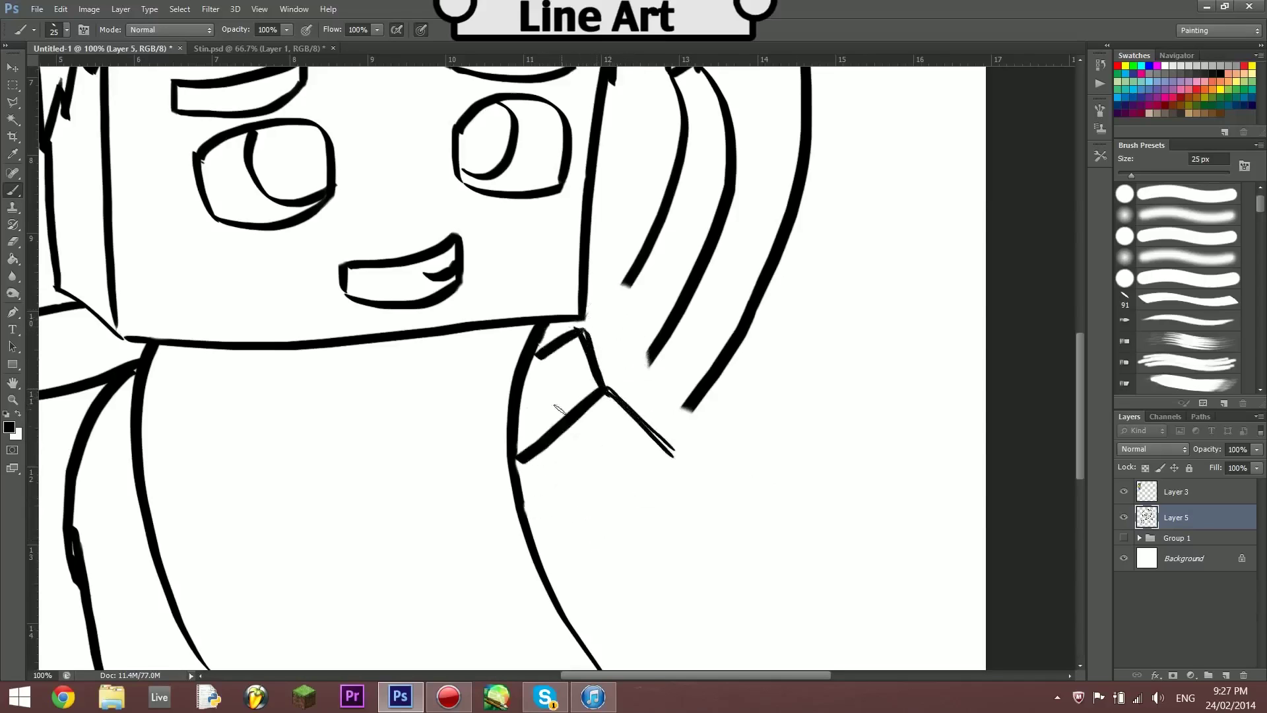
mouse_move(546, 564)
mouse_down()
mouse_move(672, 457)
mouse_move(689, 406)
mouse_up()
drag(607, 391, 660, 350)
drag(582, 327, 632, 273)
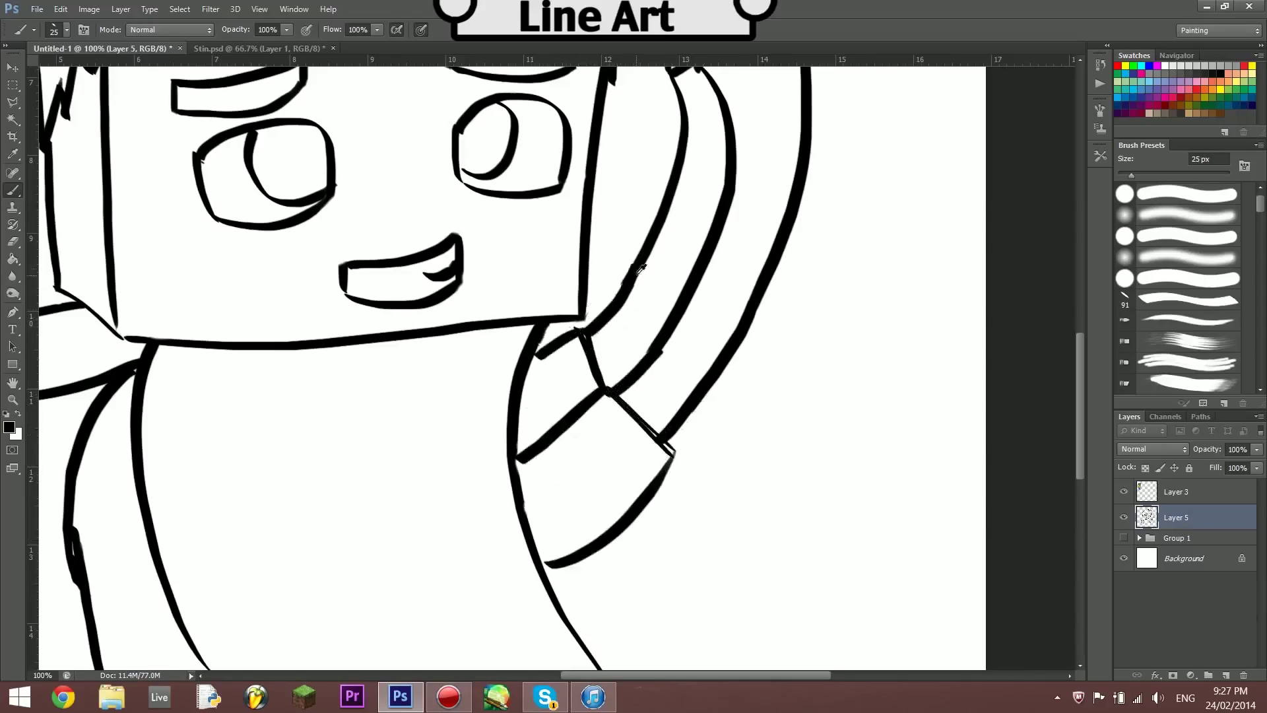
key(ctrl+alt+z)
key(ctrl+alt+z)
drag(586, 329, 628, 280)
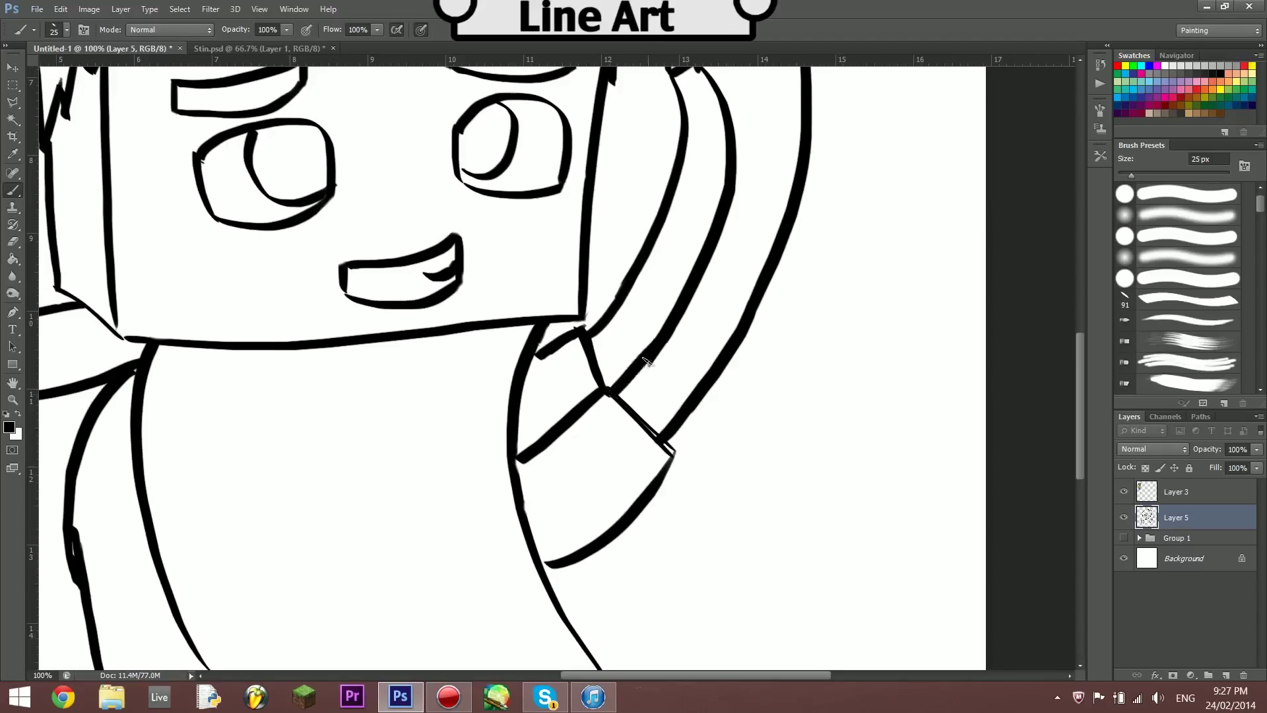
Enlarge the eraser to 45 px and erase the old raised-arm lines.
scroll(649, 365, down, 3)
scroll(365, 344, up, 4)
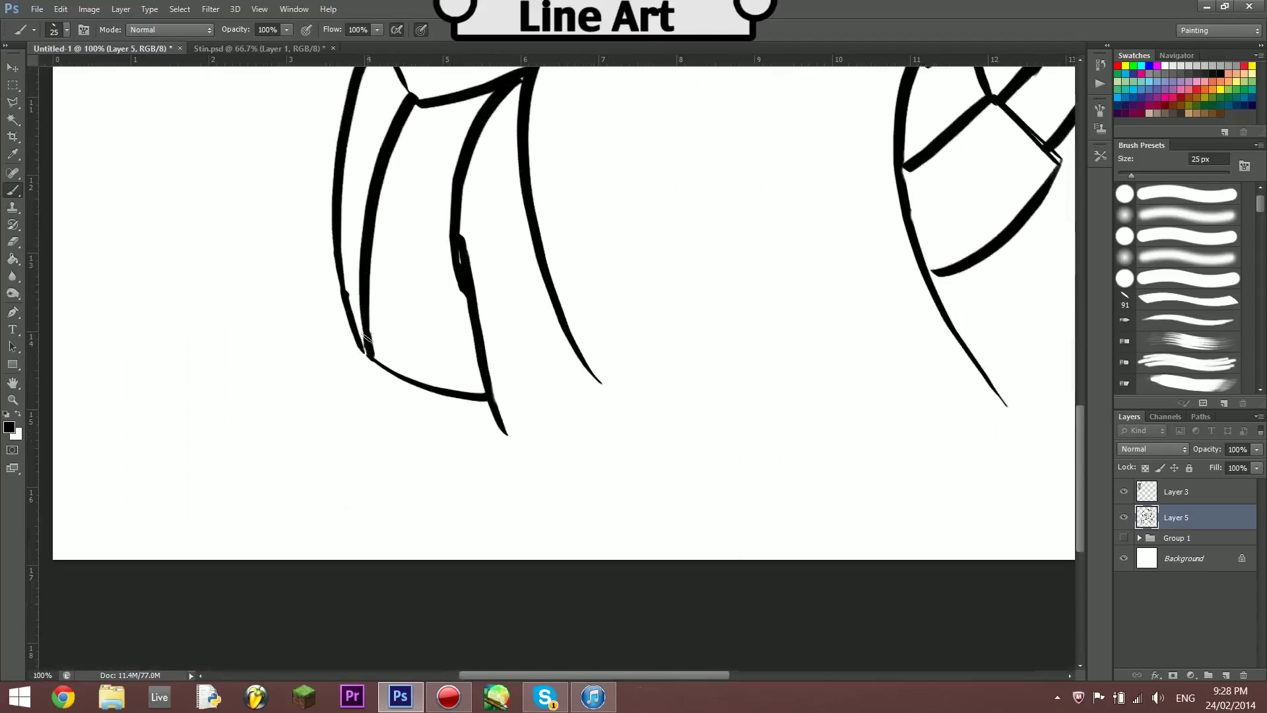
scroll(501, 264, up, 1)
scroll(811, 495, up, 5)
scroll(811, 494, right, 3)
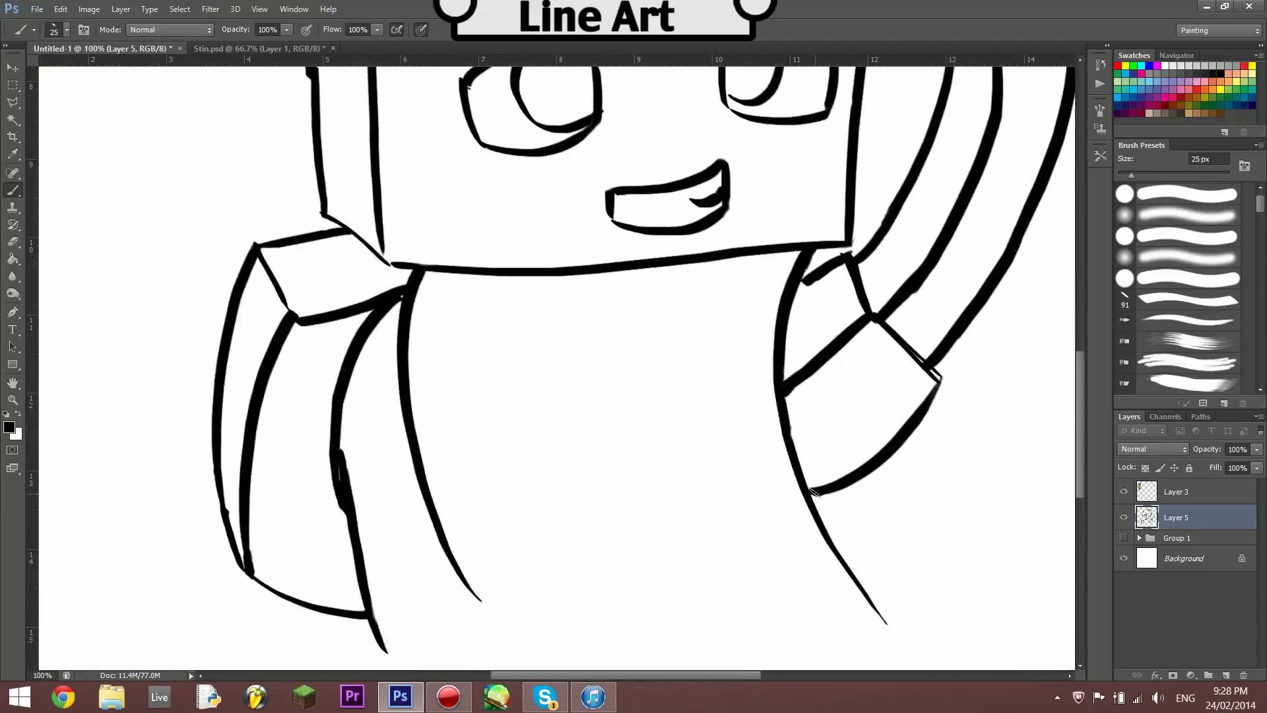
scroll(787, 379, down, 3)
key(bracketright)
drag(693, 290, 647, 475)
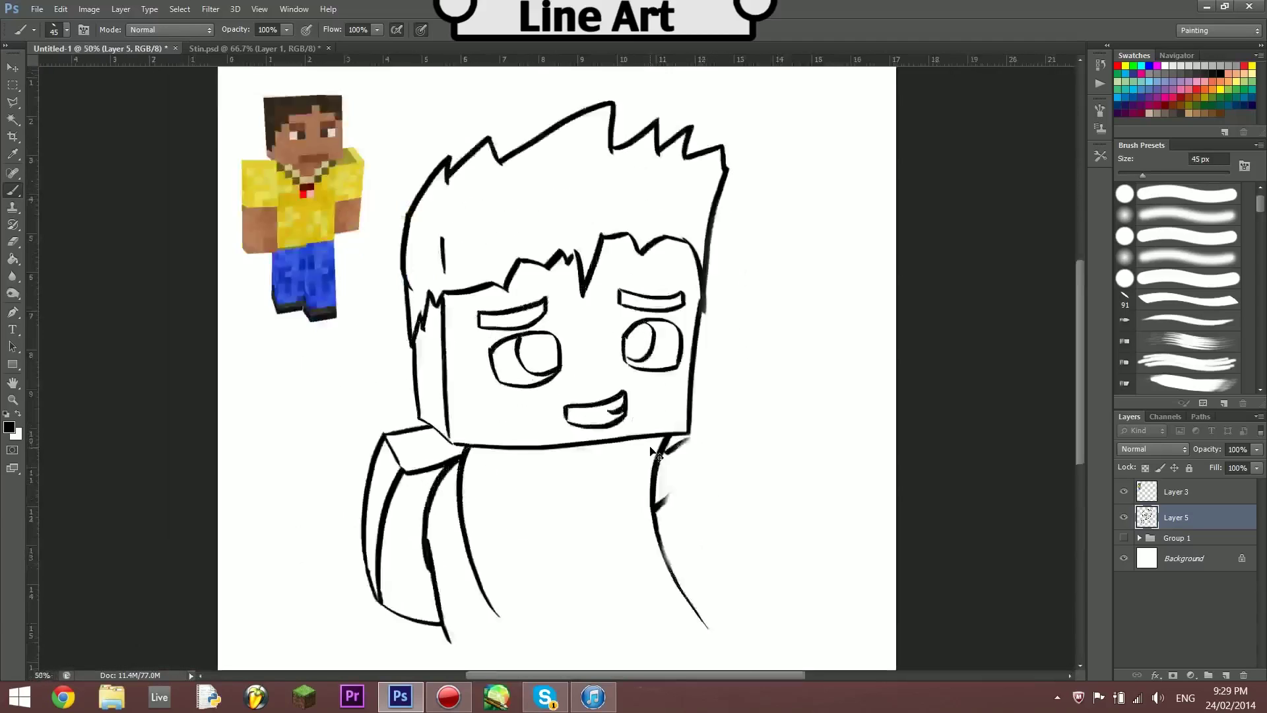
key(ctrl+plus)
key(ctrl+plus)
key(ctrl+plus)
scroll(693, 429, down, 10)
Draw the horizontal cross line on the arm and undo the earlier ear and arm strokes.
scroll(605, 359, left, 10)
drag(676, 294, 775, 285)
drag(653, 264, 674, 297)
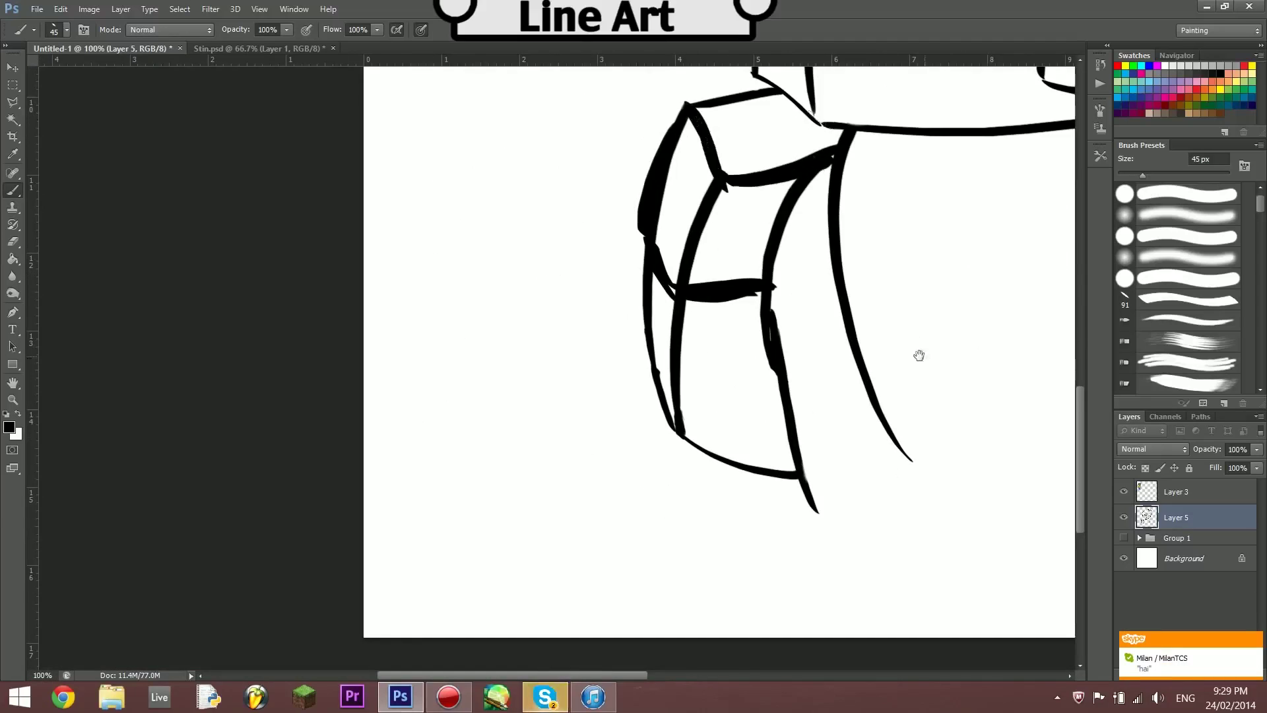
scroll(557, 311, up, 10)
key(ctrl+minus)
key(ctrl+minus)
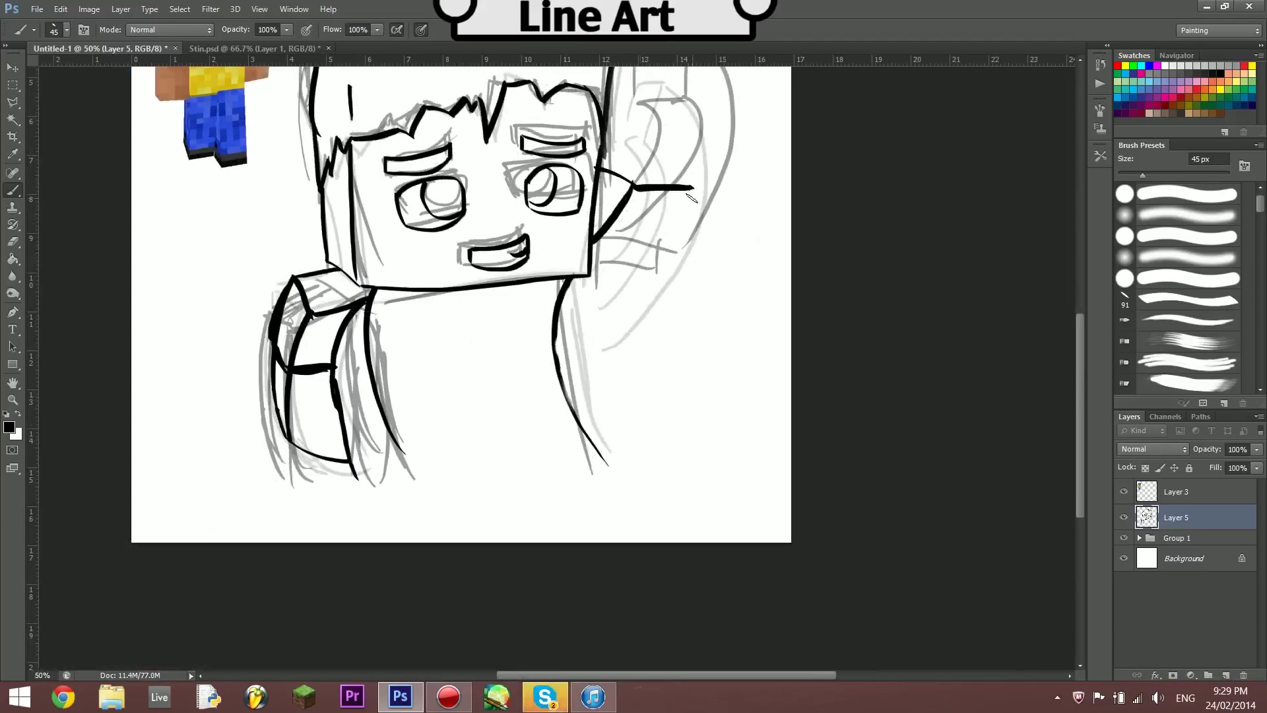
key(ctrl+alt+z)
key(ctrl+alt+z)
Redraw the raised arm's long curve and outer arc, then hide the sketch group.
mouse_move(597, 188)
mouse_down()
mouse_move(624, 210)
mouse_move(699, 208)
mouse_move(584, 317)
mouse_up()
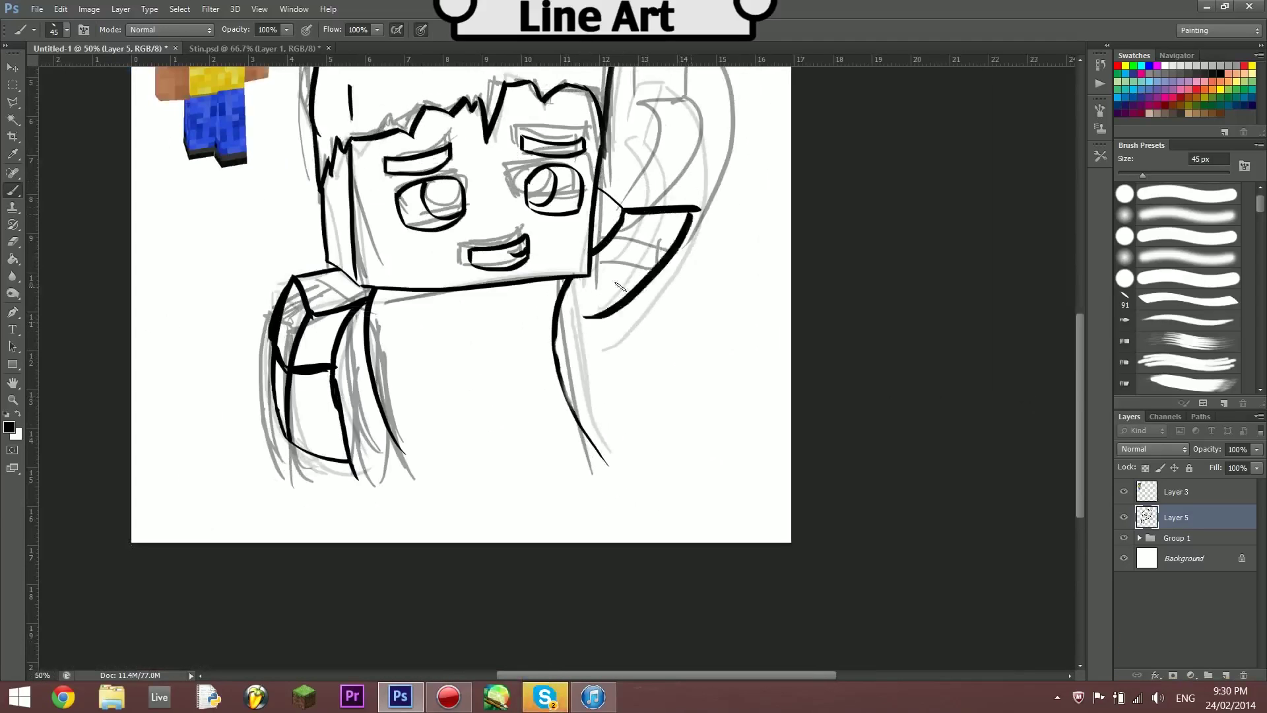
scroll(619, 285, up, 4)
drag(596, 241, 608, 358)
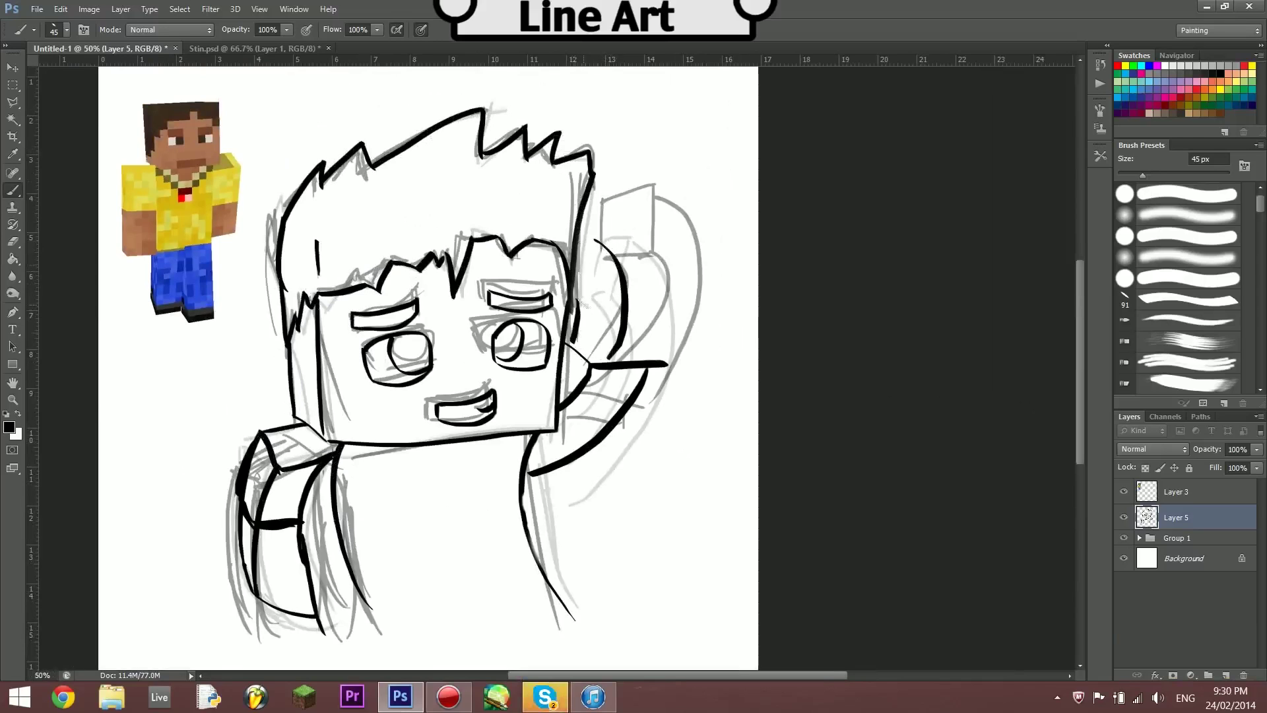
drag(596, 201, 658, 360)
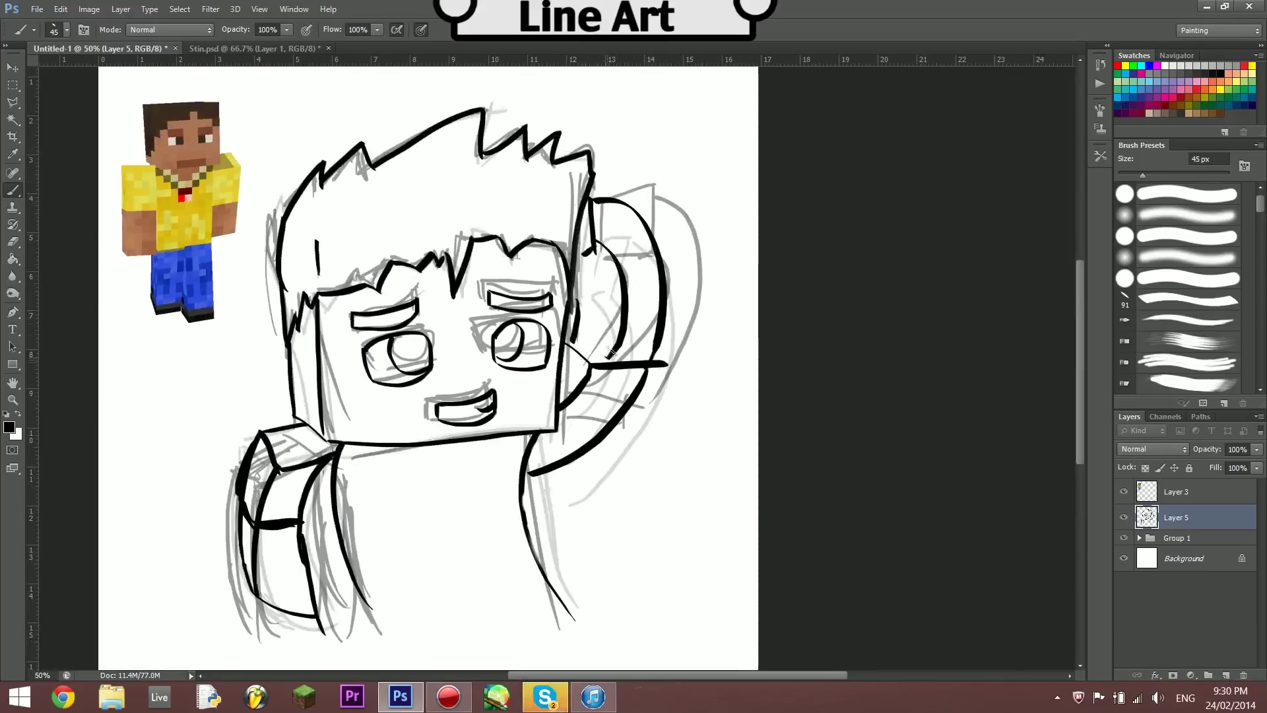
click(1124, 538)
key(ctrl+plus)
key(ctrl+plus)
key(ctrl+plus)
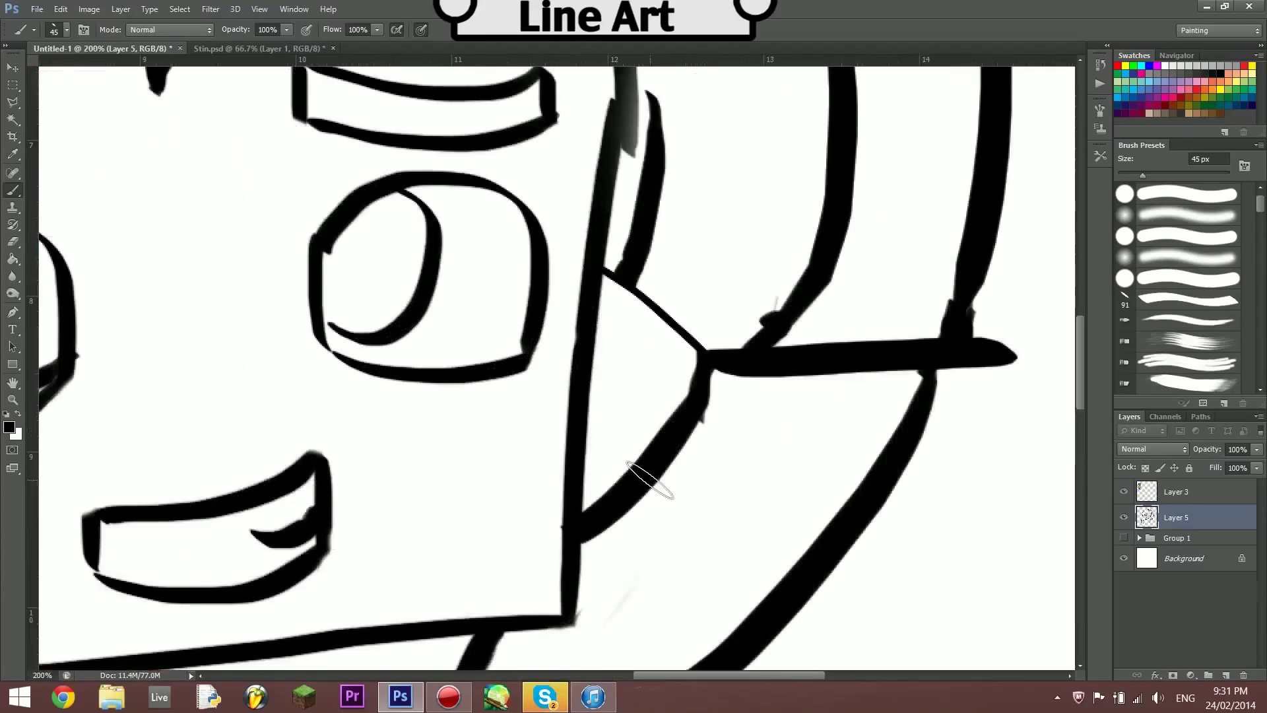
Smooth out the bump on the inked hair line and make the brush smaller.
drag(775, 300, 766, 323)
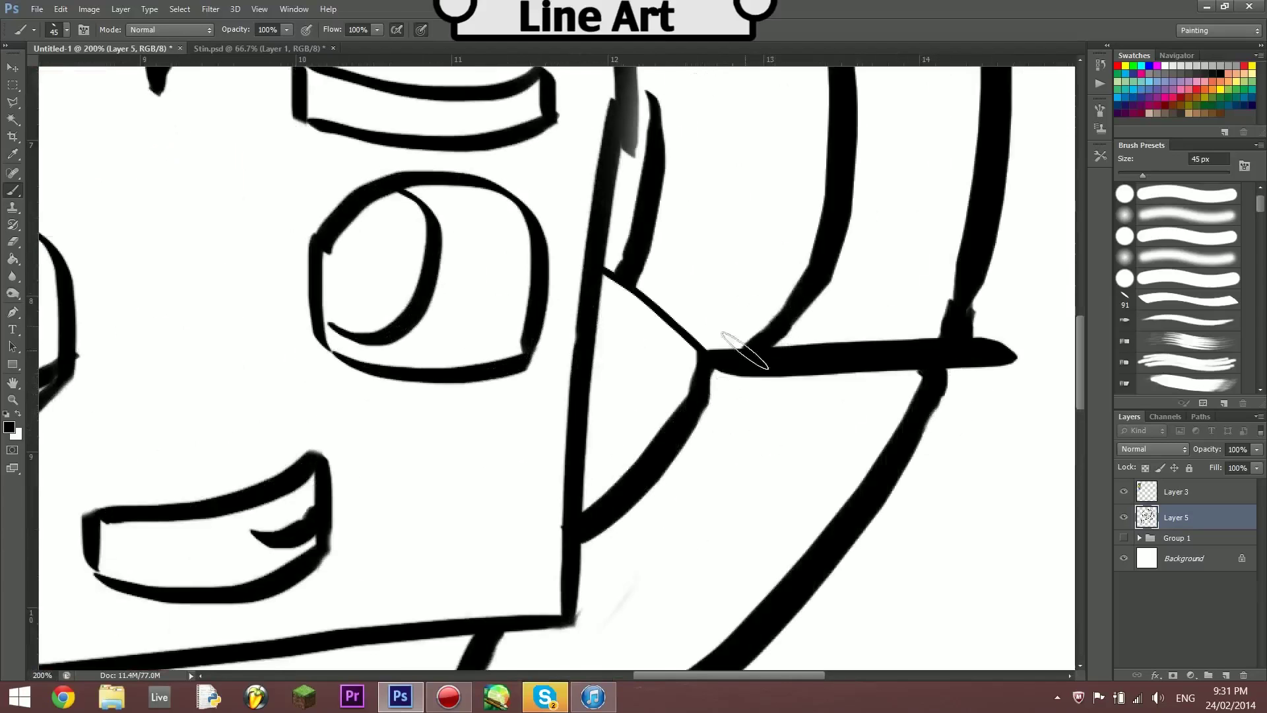
scroll(744, 351, down, 5)
scroll(665, 213, up, 5)
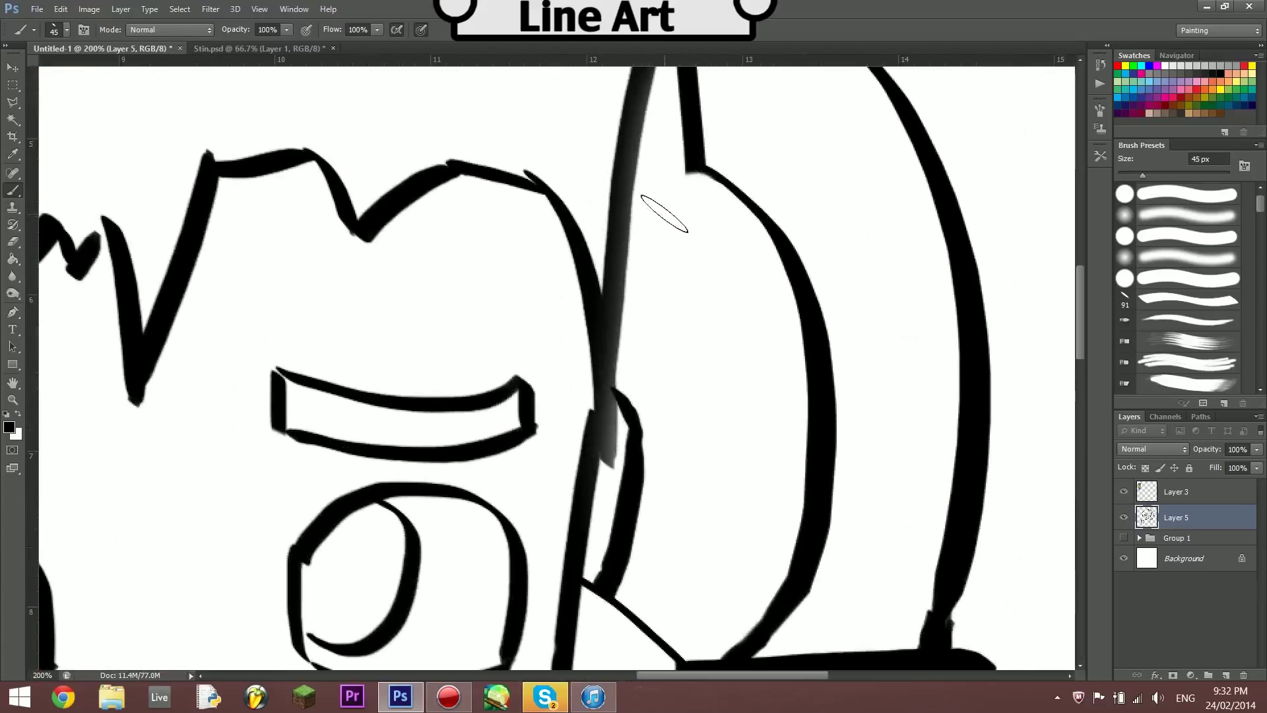
scroll(650, 184, down, 5)
scroll(396, 396, up, 5)
key(bracketleft)
key(bracketleft)
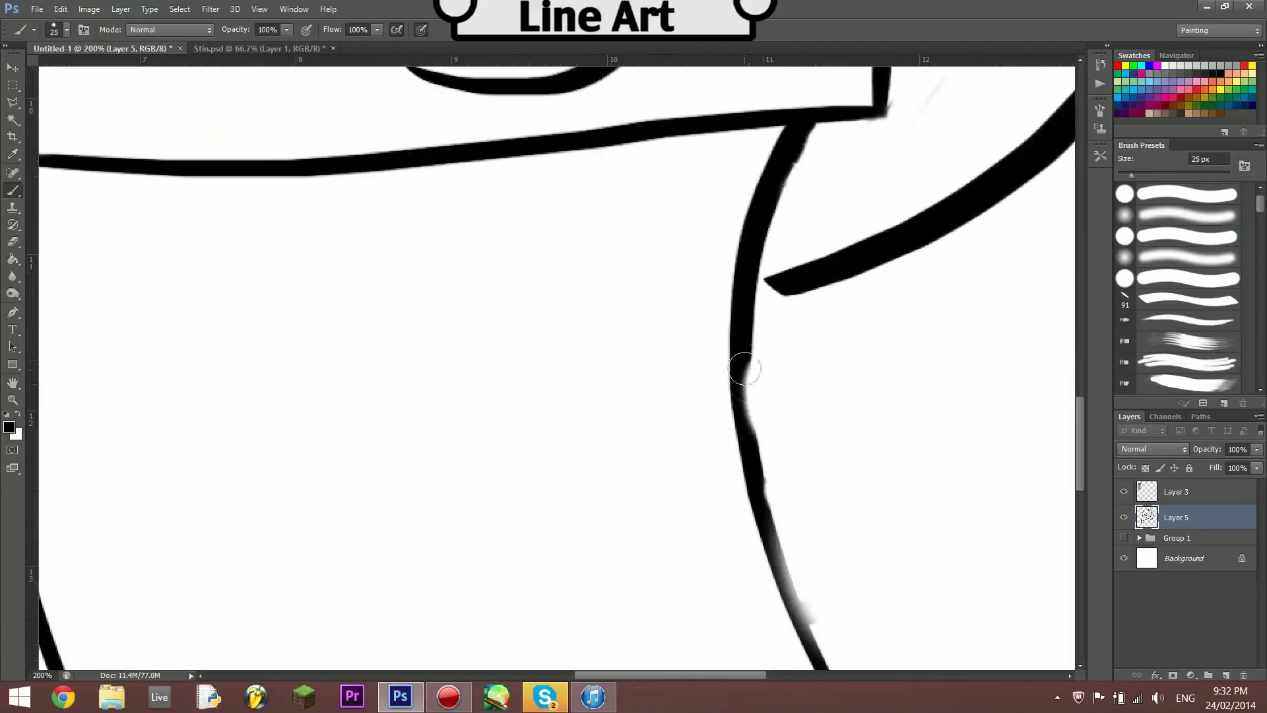
scroll(744, 370, down, 5)
scroll(780, 370, down, 2)
scroll(303, 401, up, 2)
Erase the unwanted collar stroke, redraw the diagonal collar line and join the two collar lines.
drag(252, 150, 436, 121)
drag(507, 164, 687, 303)
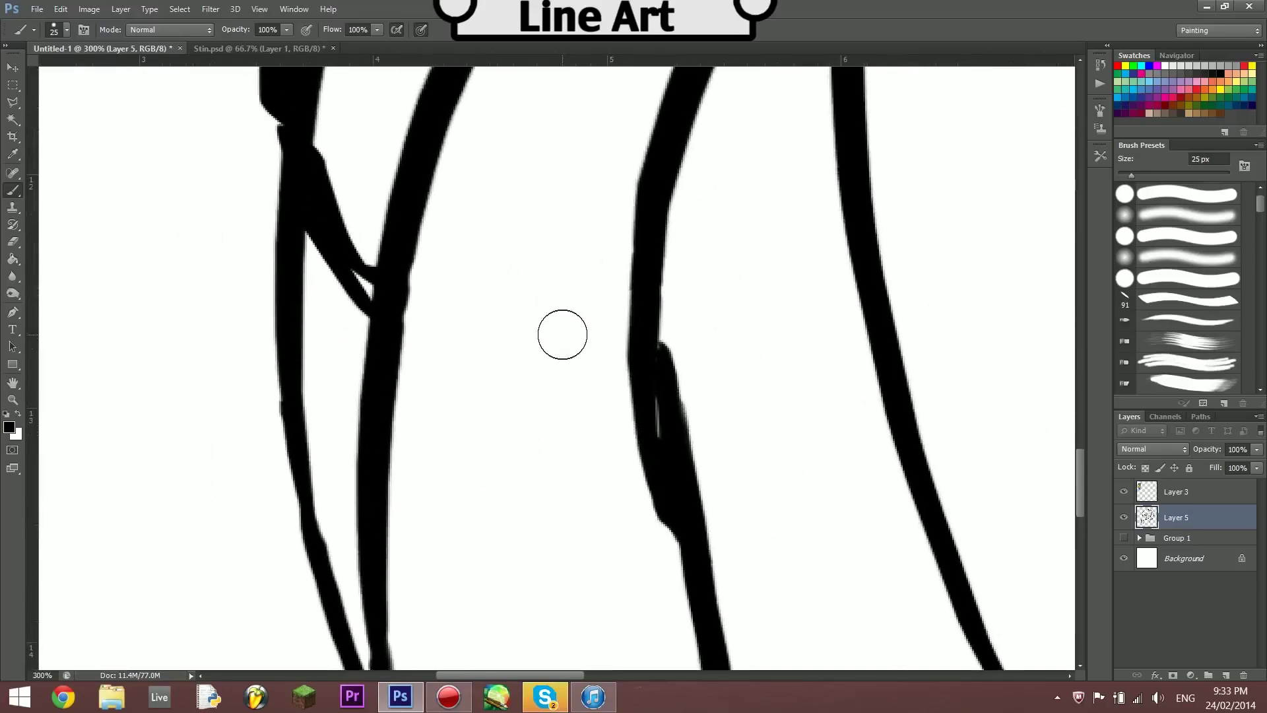
mouse_move(354, 283)
mouse_down()
mouse_move(320, 197)
mouse_move(401, 250)
mouse_up()
scroll(401, 250, down, 2)
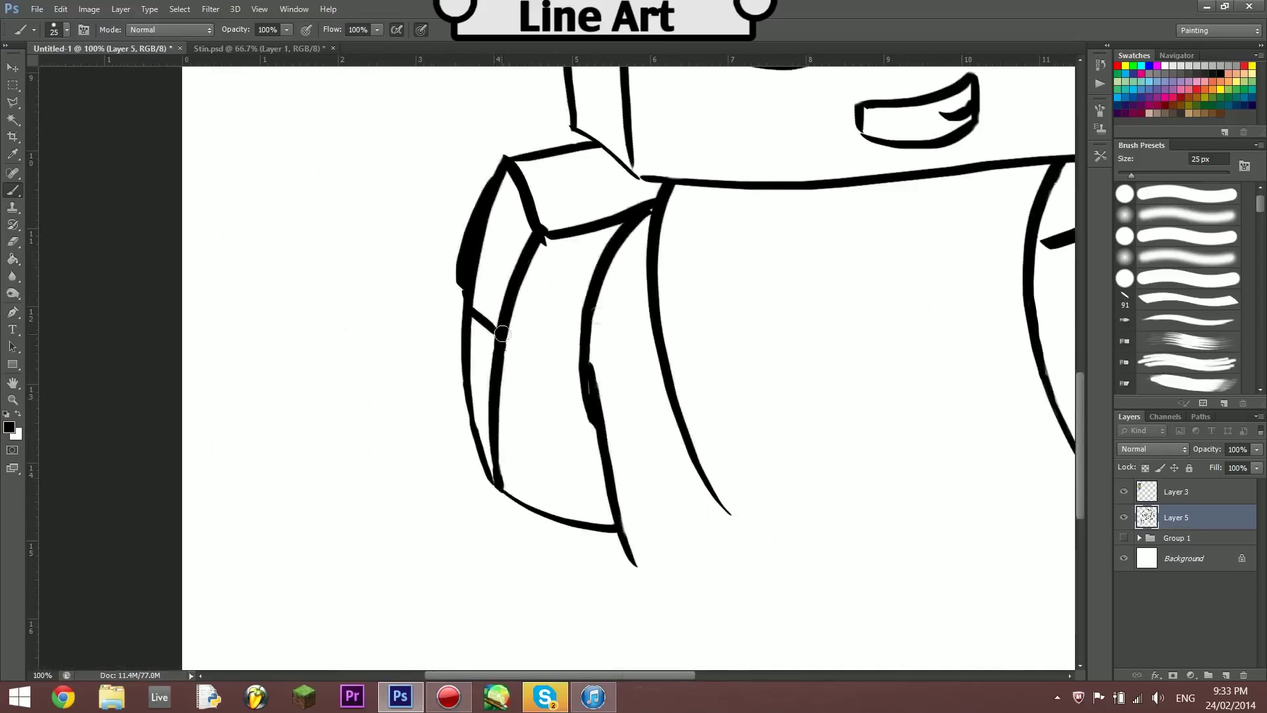
drag(508, 345, 591, 300)
scroll(429, 238, up, 2)
drag(406, 278, 339, 212)
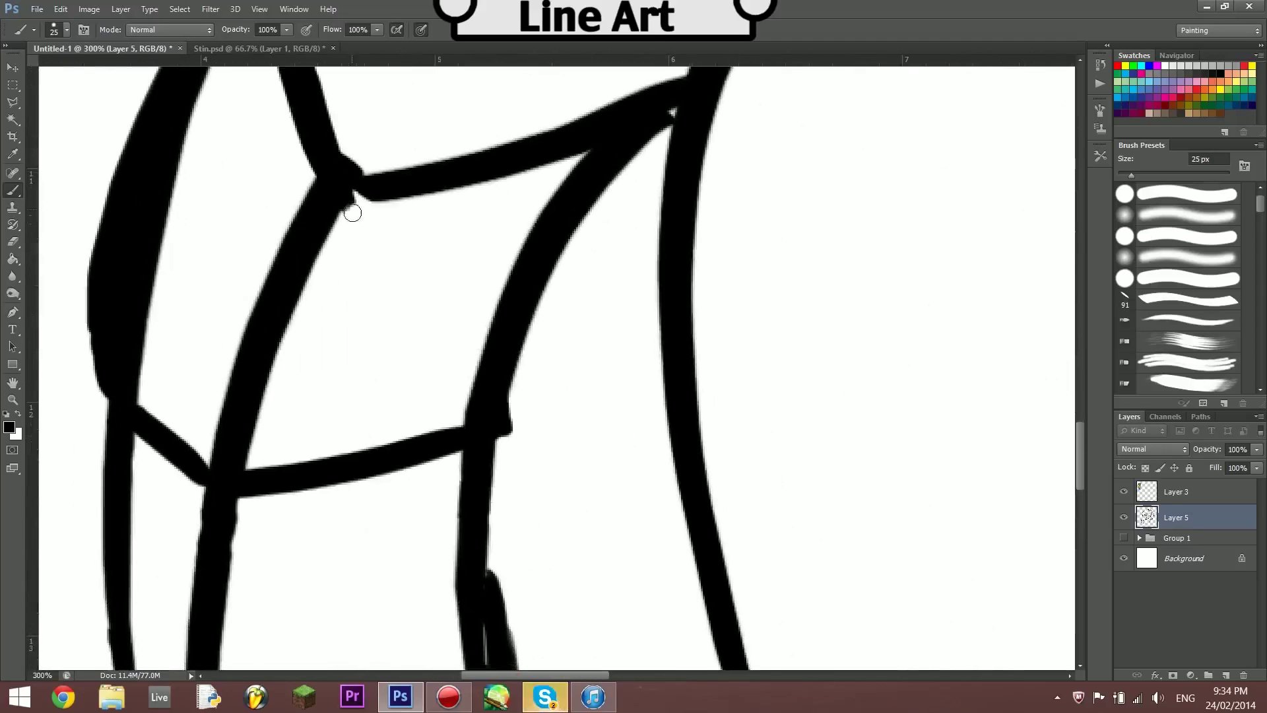
scroll(604, 154, down, 2)
scroll(470, 390, up, 2)
drag(470, 390, 471, 378)
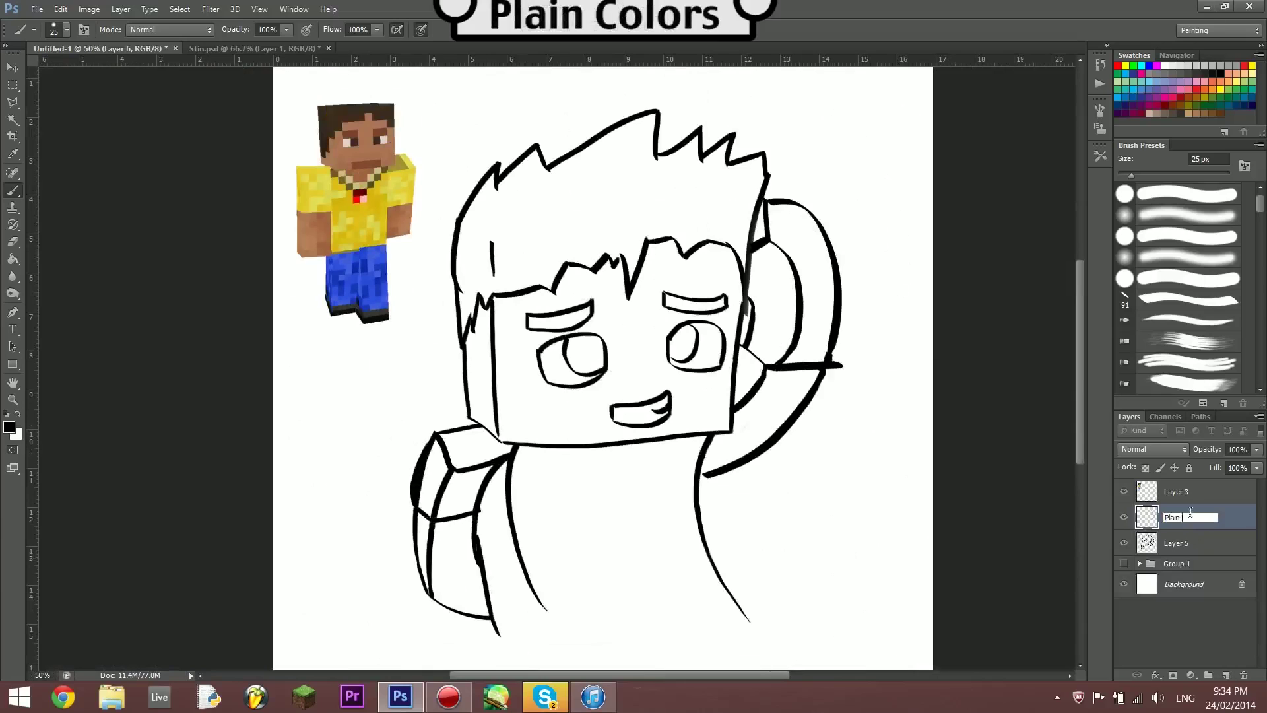
Move the Plain Colors layer under the line art and paint the face tan.
alt+click(307, 217)
drag(475, 353, 477, 379)
key(ctrl+bracketleft)
mouse_move(480, 290)
mouse_down()
mouse_move(478, 429)
mouse_move(507, 321)
mouse_move(587, 284)
mouse_move(515, 383)
mouse_move(680, 277)
mouse_move(528, 390)
mouse_move(693, 449)
mouse_move(700, 330)
mouse_up()
key(bracketright)
key(bracketright)
key(bracketright)
key(bracketleft)
key(bracketleft)
key(bracketleft)
drag(739, 290, 665, 381)
Paint the left arm tan with a smaller brush.
key(ctrl+plus)
scroll(340, 203, down, 10)
key(bracketleft)
key(bracketleft)
key(bracketleft)
mouse_move(462, 146)
mouse_down()
mouse_move(515, 158)
mouse_move(522, 317)
mouse_up()
click(449, 290)
mouse_move(448, 291)
mouse_down()
mouse_move(462, 178)
mouse_move(460, 254)
mouse_up()
key(ctrl+z)
key(ctrl+minus)
Paint the raised hand tan, redoing the fill once.
drag(597, 99, 621, 224)
mouse_move(633, 152)
mouse_down()
mouse_move(660, 149)
mouse_move(650, 228)
mouse_up()
key(ctrl+z)
drag(621, 80, 617, 231)
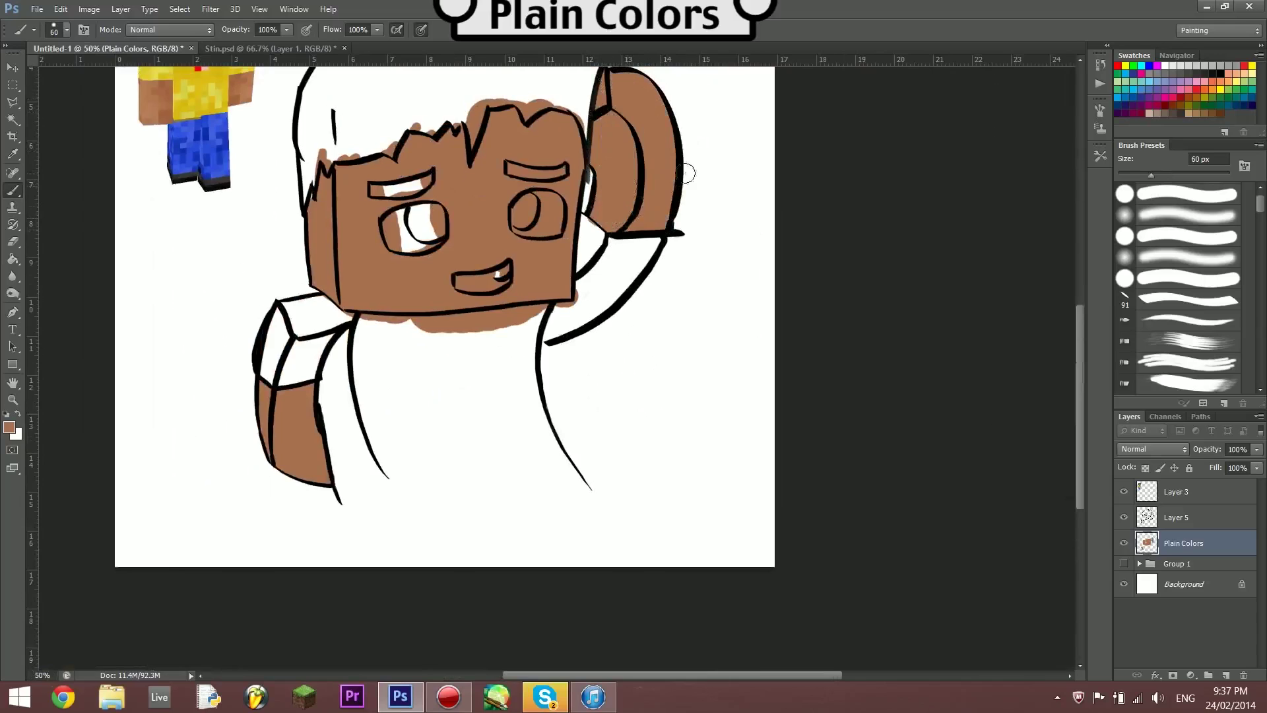
key(ctrl+plus)
Paint both eye whites in a light grey.
click(9, 427)
click(919, 319)
drag(264, 330, 911, 409)
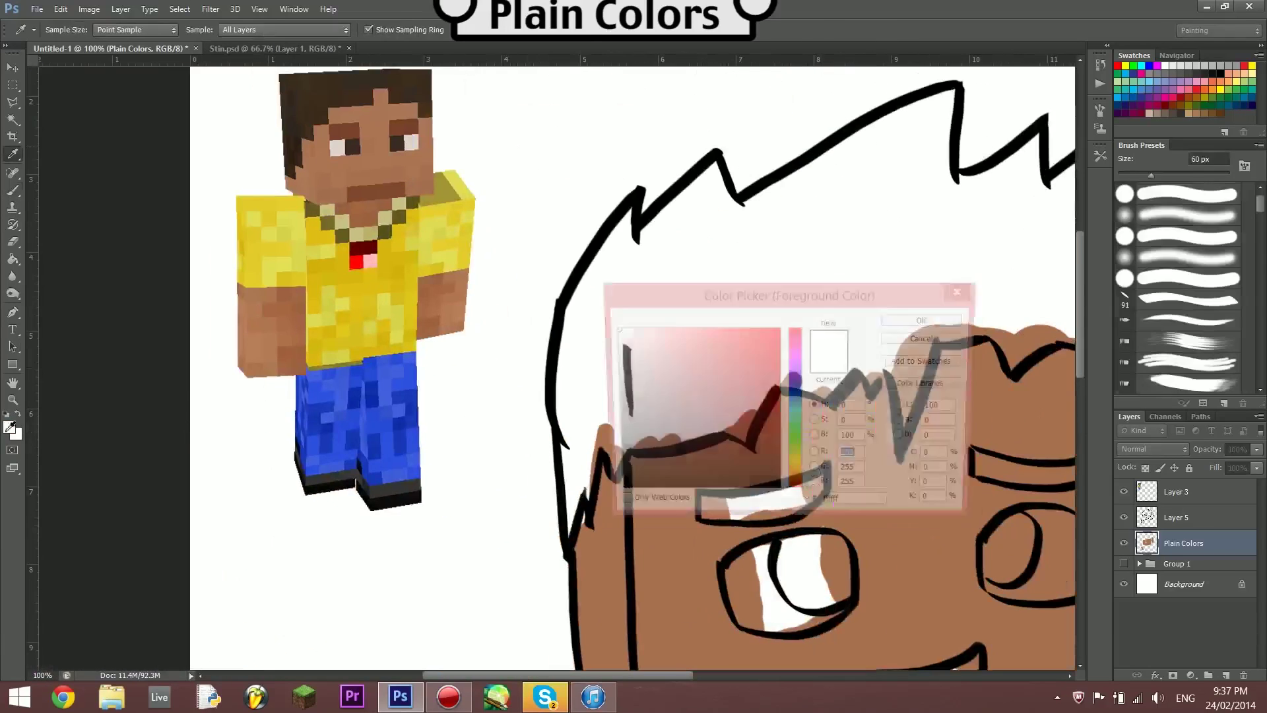
key(bracketleft)
mouse_move(732, 561)
mouse_down()
mouse_move(740, 619)
mouse_move(818, 627)
mouse_move(587, 370)
mouse_up()
key(bracketleft)
key(bracketleft)
drag(752, 323, 812, 330)
drag(825, 251, 804, 330)
Fill the pupils solid dark brown.
click(10, 427)
click(962, 319)
mouse_move(454, 322)
mouse_down()
mouse_move(455, 370)
mouse_move(508, 370)
mouse_up()
mouse_move(693, 294)
mouse_down()
mouse_move(684, 357)
mouse_move(680, 330)
mouse_up()
Paint the left and right eyebrows brown.
click(10, 427)
click(961, 320)
click(9, 427)
click(933, 319)
drag(357, 292, 359, 272)
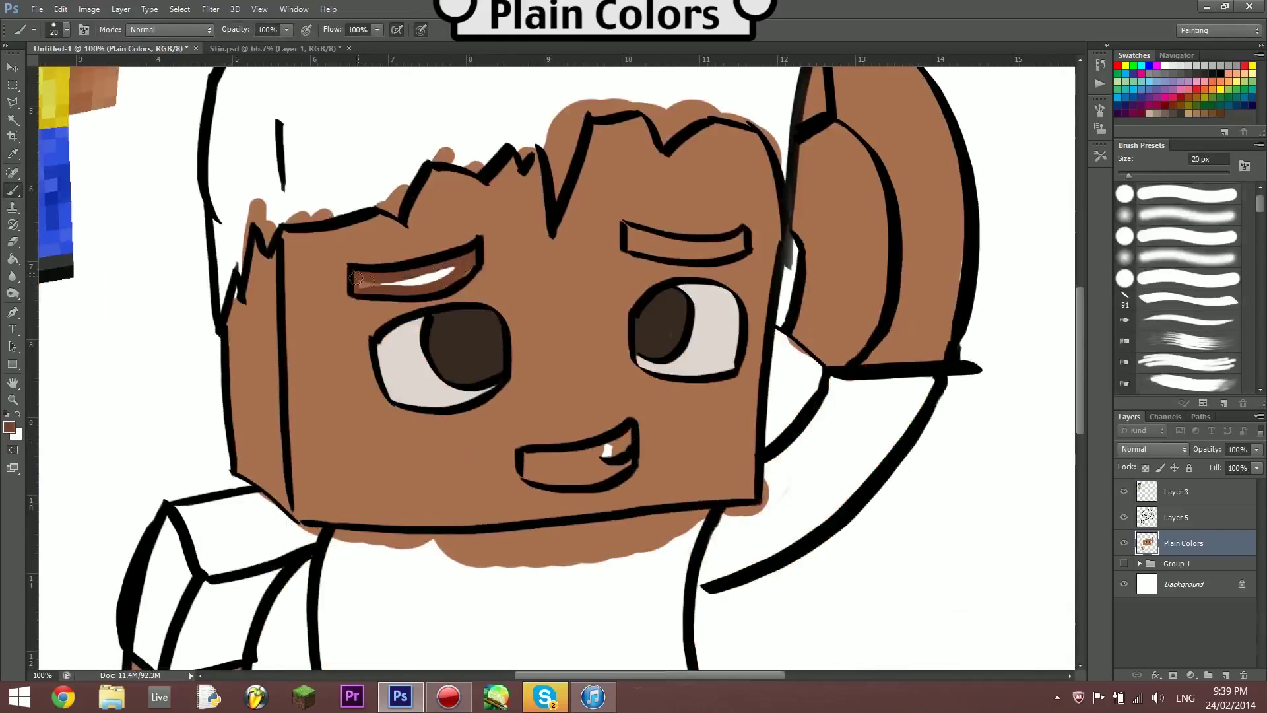
drag(630, 238, 739, 244)
Paint the teeth white.
click(9, 427)
click(926, 320)
click(9, 427)
click(614, 330)
click(926, 320)
drag(617, 439, 554, 465)
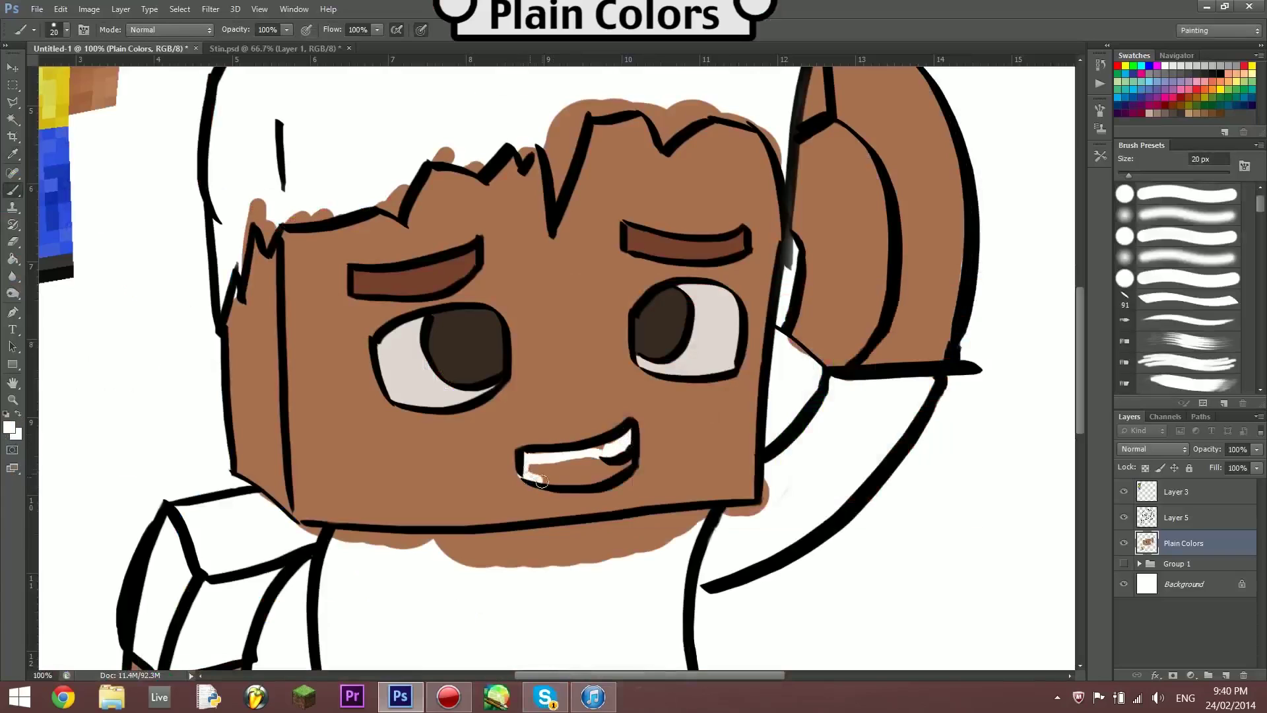
Thicken the hair outline and paint the hair dark brown with a larger brush.
key(ctrl+minus)
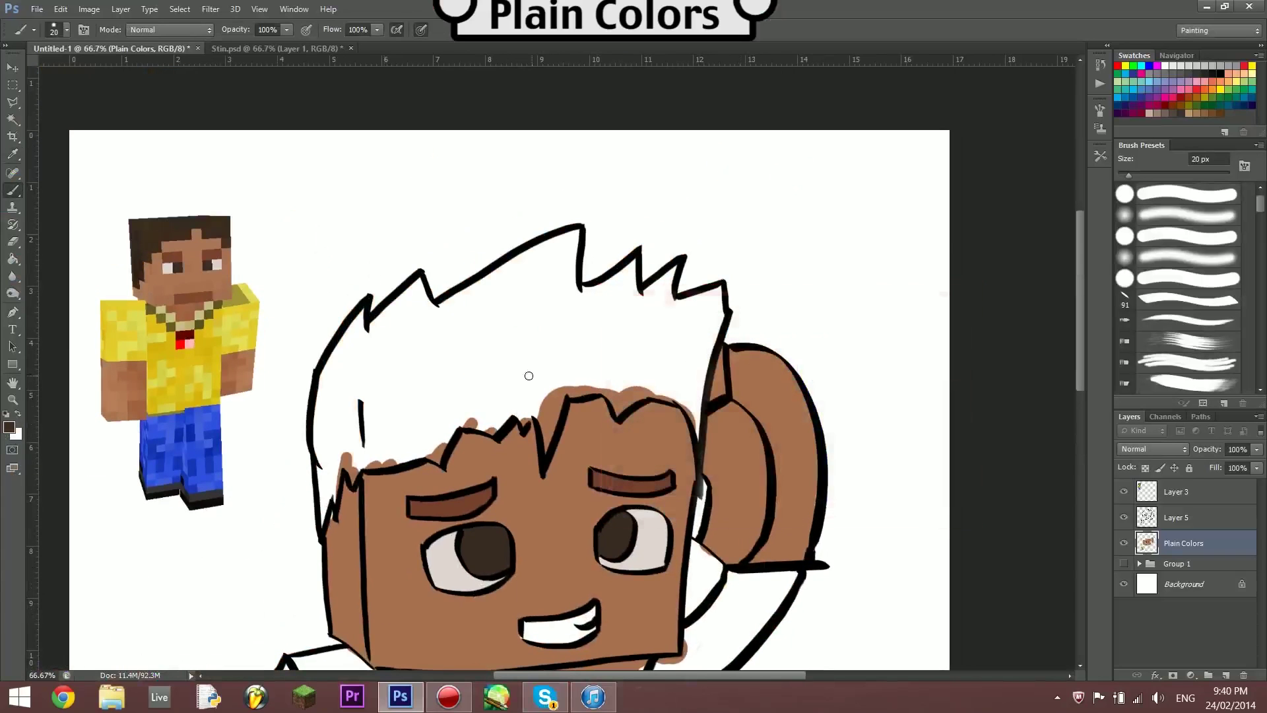
key(ctrl+z)
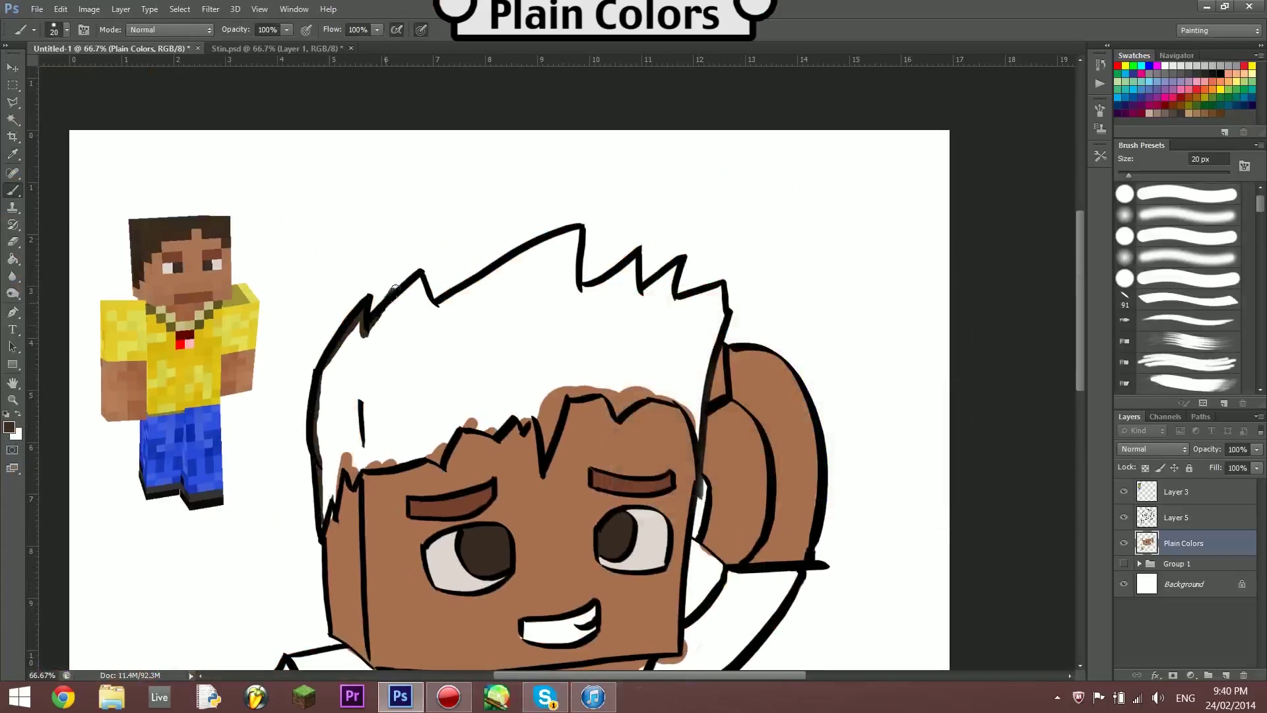
drag(499, 267, 599, 288)
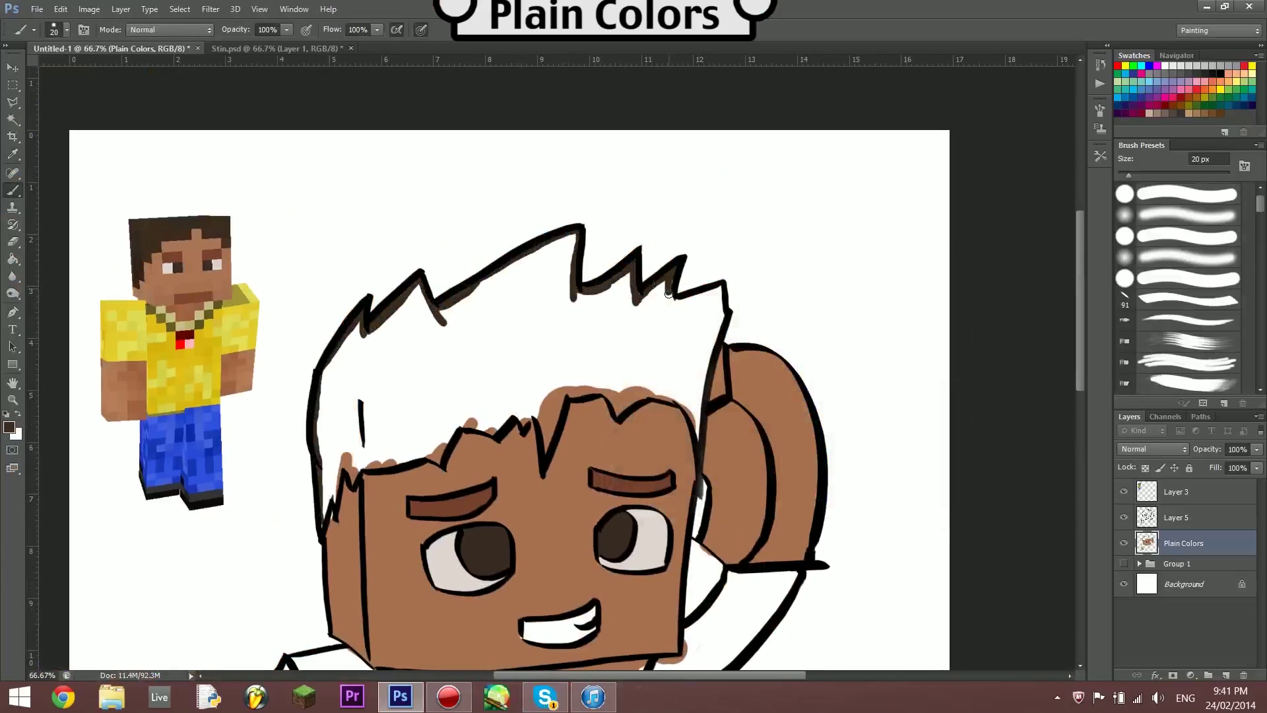
key(ctrl+plus)
drag(784, 386, 730, 410)
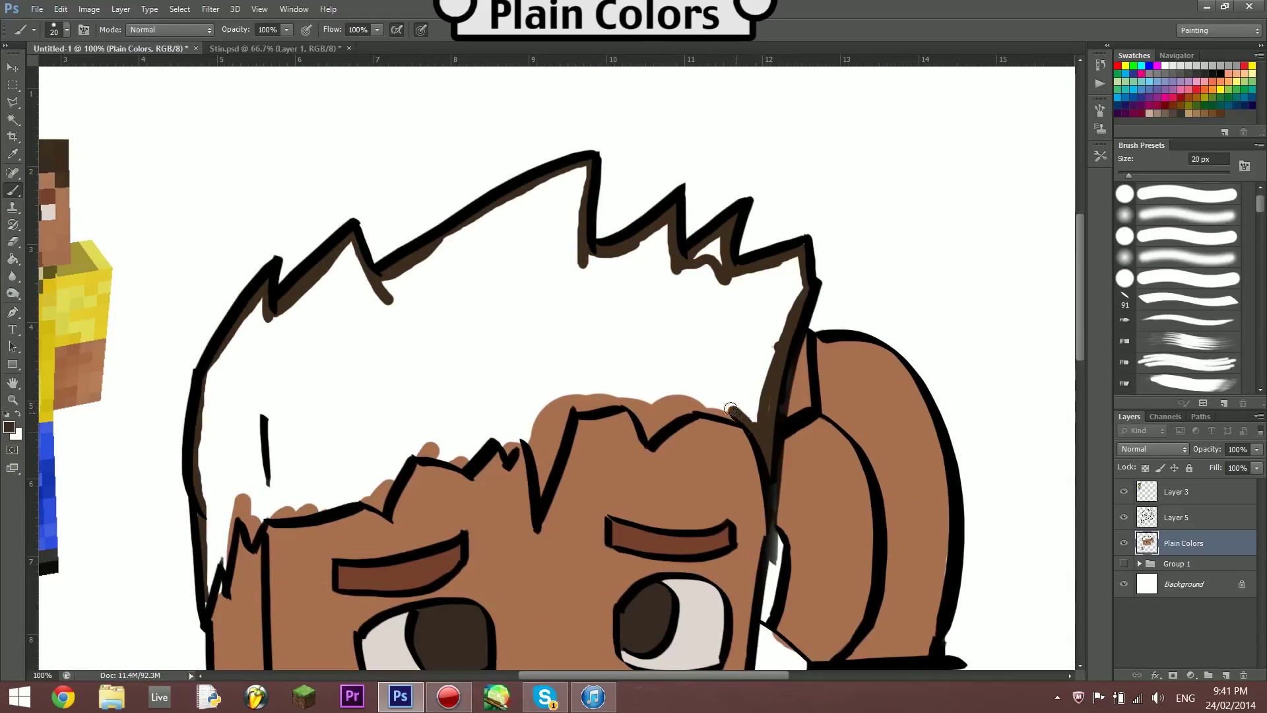
mouse_move(645, 424)
mouse_down()
mouse_move(396, 462)
mouse_move(254, 518)
mouse_move(223, 573)
mouse_up()
key(bracketright)
key(bracketright)
key(bracketright)
mouse_move(212, 396)
mouse_down()
mouse_move(218, 528)
mouse_move(202, 503)
mouse_move(297, 317)
mouse_move(455, 264)
mouse_move(575, 172)
mouse_move(398, 429)
mouse_move(554, 251)
mouse_move(594, 284)
mouse_move(785, 277)
mouse_move(596, 366)
mouse_move(726, 297)
mouse_move(627, 290)
mouse_up()
Paint the shirt solid yellow across the shoulder, raised sleeve and torso.
key(ctrl+minus)
click(10, 427)
click(926, 320)
key(b)
mouse_move(290, 475)
mouse_down()
mouse_move(316, 406)
mouse_move(270, 449)
mouse_move(327, 419)
mouse_move(337, 580)
mouse_move(448, 422)
mouse_move(565, 406)
mouse_move(637, 340)
mouse_move(600, 399)
mouse_up()
drag(571, 359, 578, 319)
key(bracketright)
key(bracketright)
key(bracketright)
mouse_move(528, 422)
mouse_down()
mouse_move(425, 508)
mouse_move(495, 495)
mouse_move(495, 557)
mouse_move(370, 569)
mouse_up()
key(ctrl+z)
mouse_move(565, 580)
mouse_down()
mouse_move(410, 552)
mouse_move(545, 574)
mouse_move(528, 577)
mouse_up()
scroll(478, 563, up, 1)
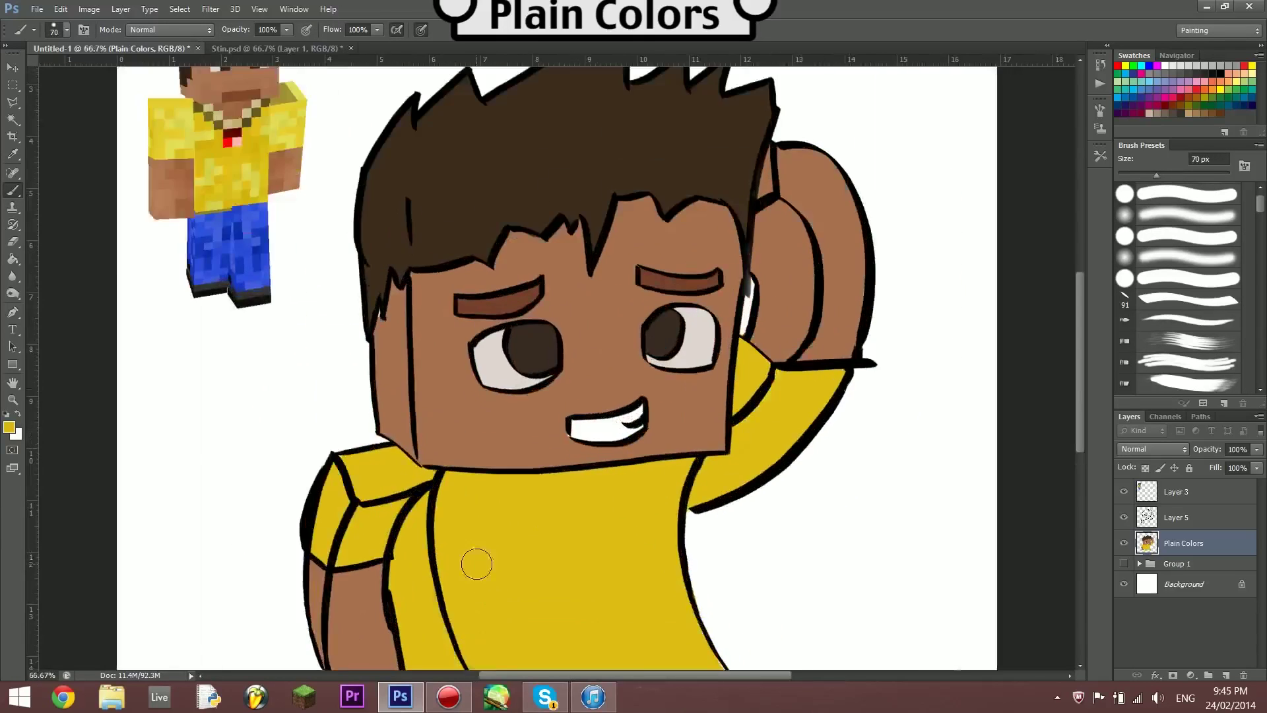
scroll(566, 469, up, 1)
drag(367, 475, 703, 295)
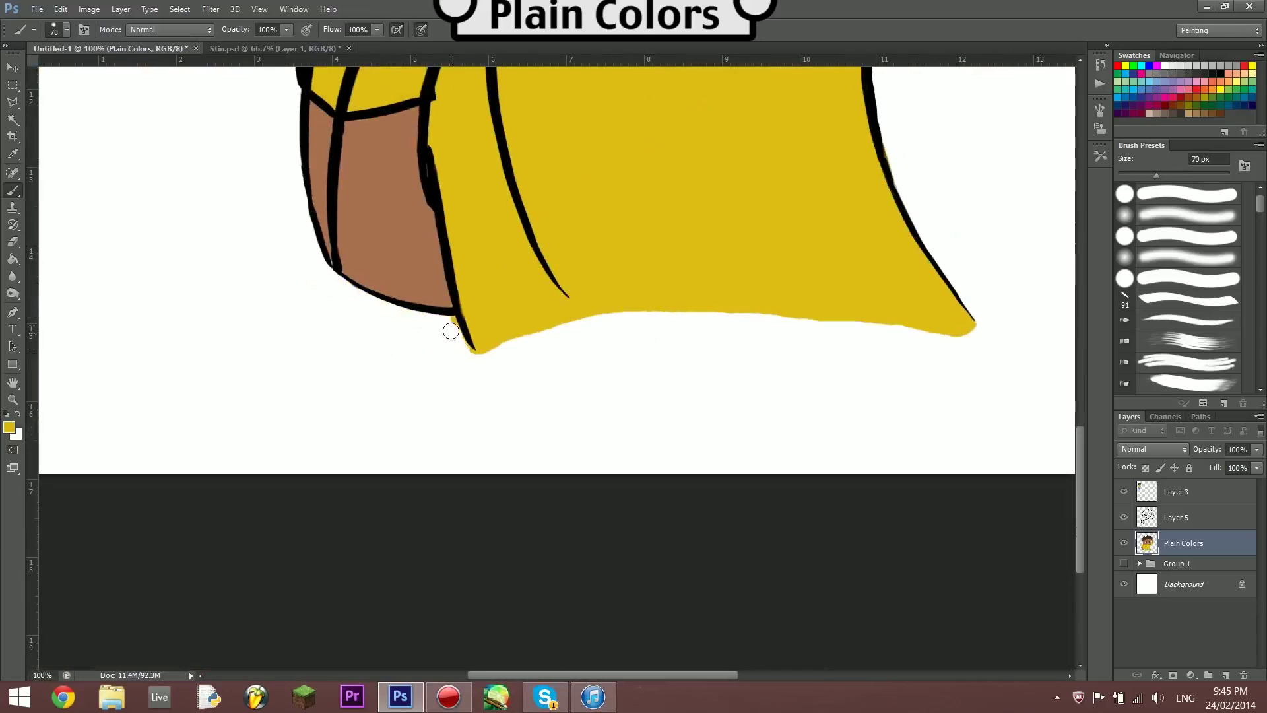
Add a new Multiply-mode layer above Plain Colors and begin renaming it.
scroll(441, 294, down, 3)
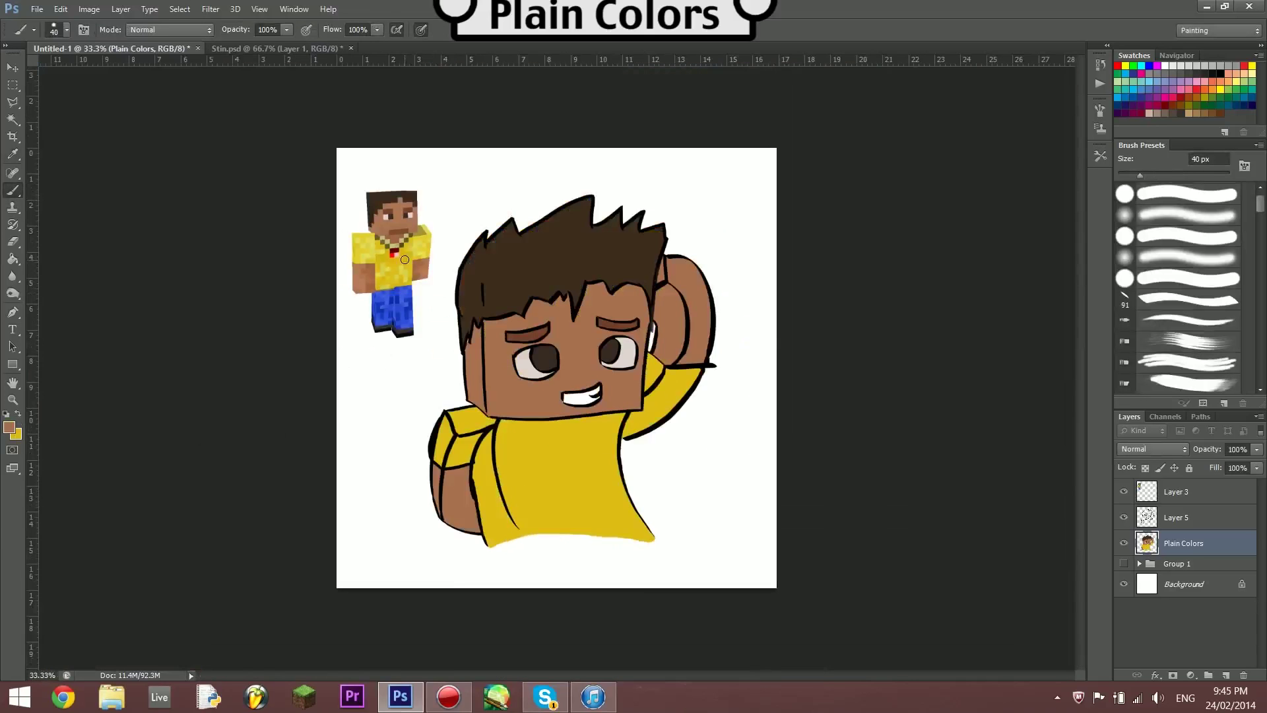
key(ctrl+1)
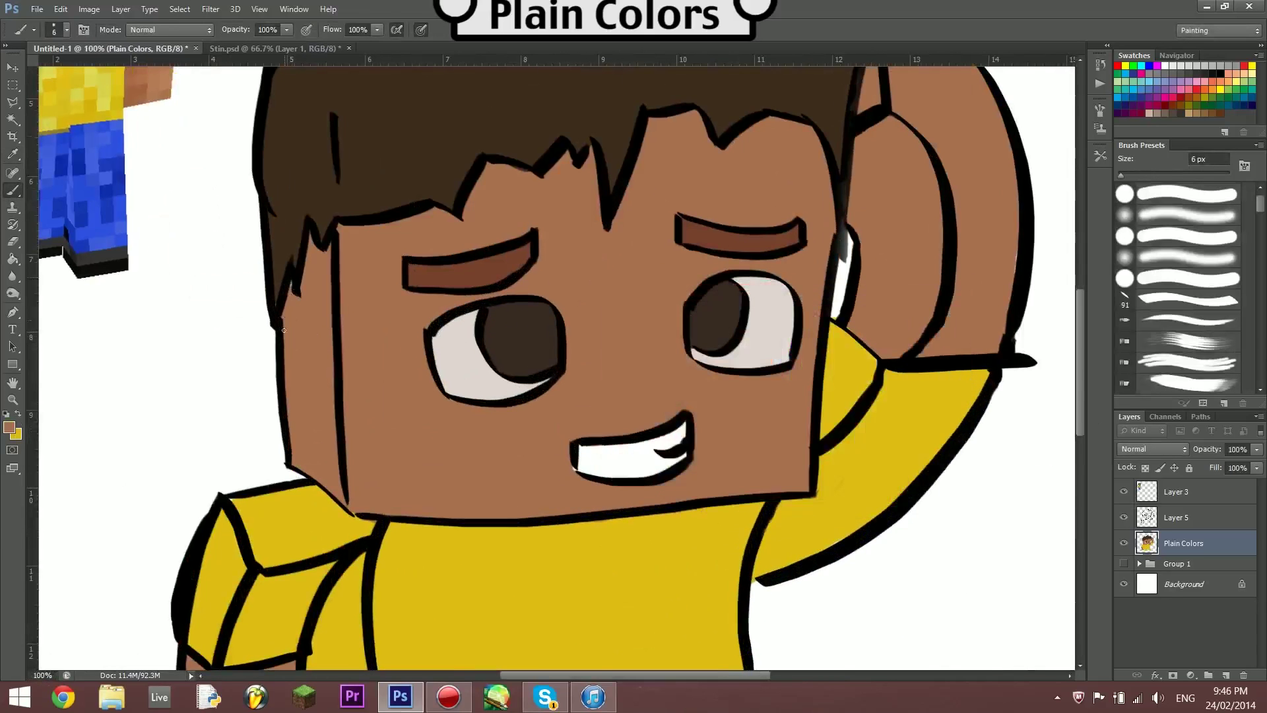
key(ctrl+minus)
key(ctrl+minus)
key(ctrl+minus)
key(ctrl+shift+alt+n)
double_click(1178, 543)
Name the new layer Shading and lower its opacity to 48%.
text(Shading)
key(Return)
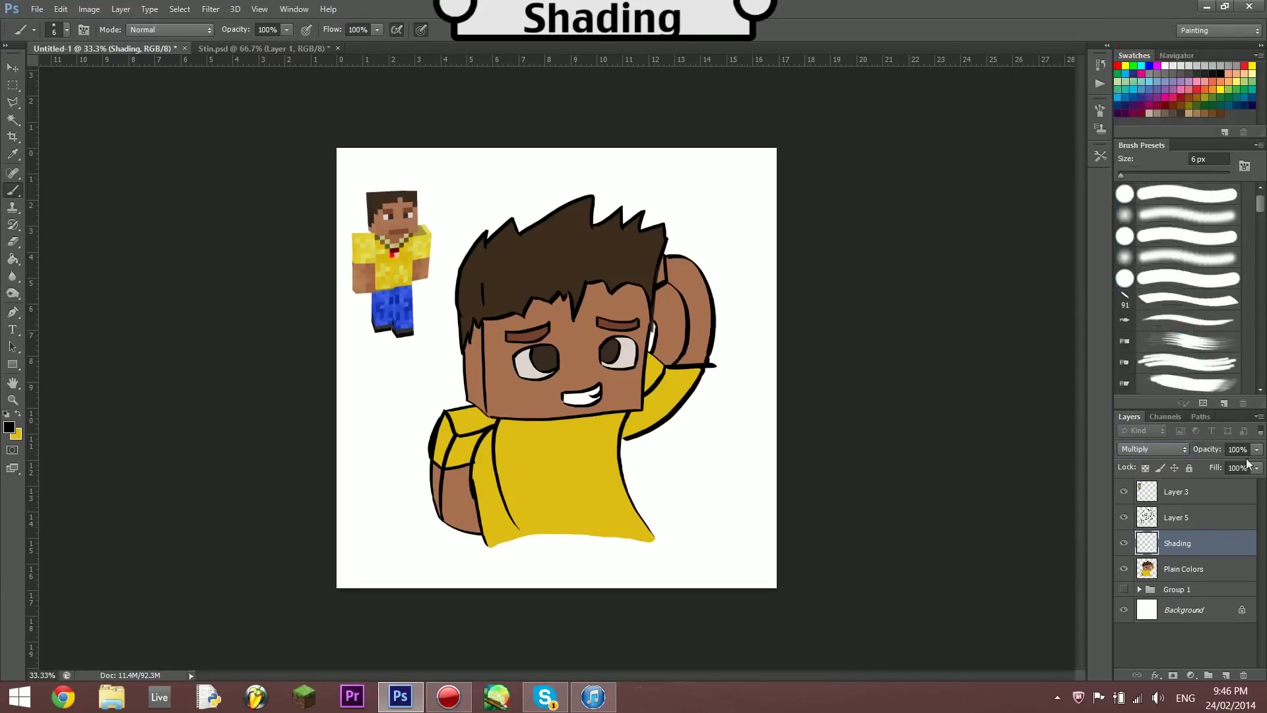
drag(1207, 449, 1181, 449)
key(ctrl+plus)
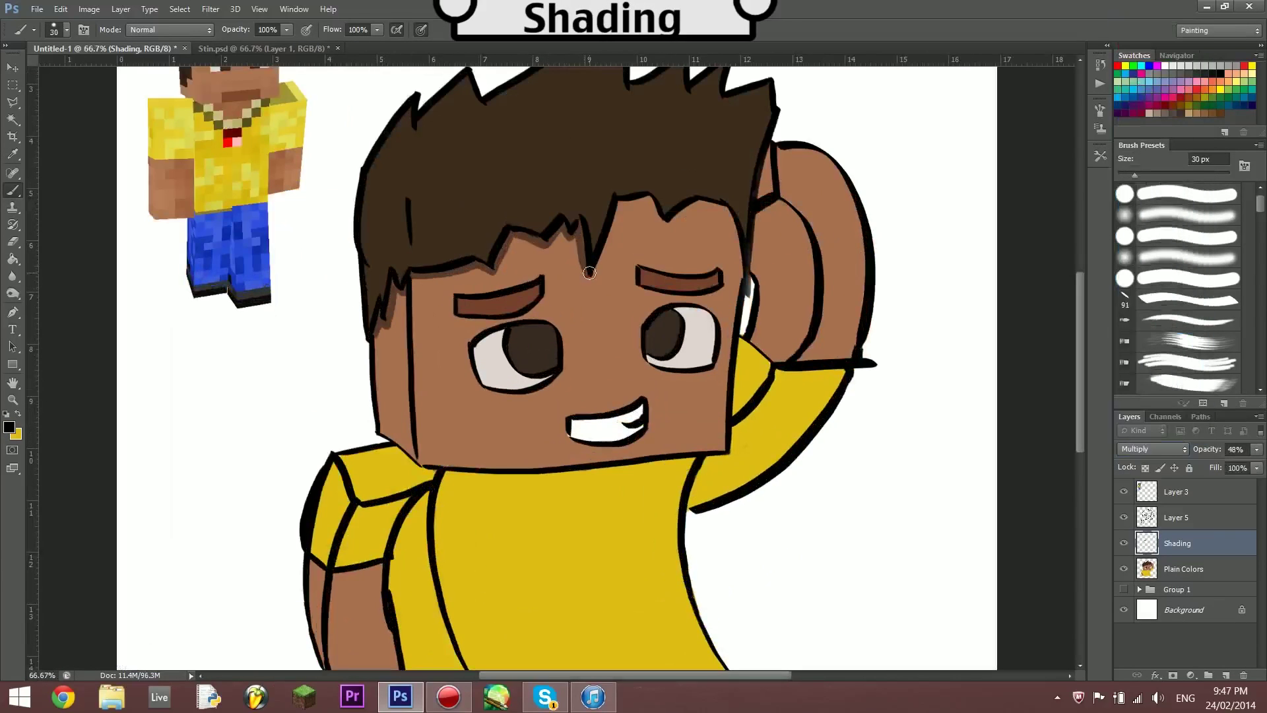
Brush shadows under the head along the collar and beside the raised hand.
drag(675, 221, 732, 290)
scroll(716, 289, down, 5)
drag(468, 305, 716, 289)
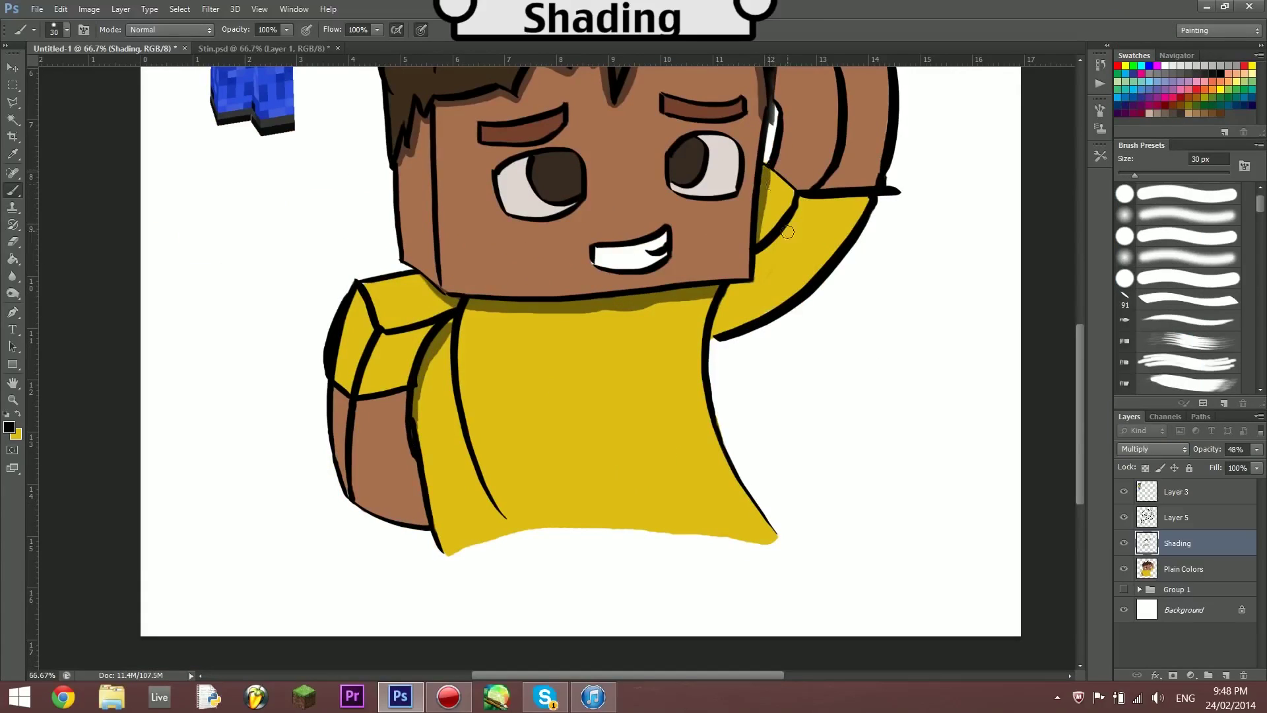
scroll(813, 187, down, 1)
scroll(726, 211, up, 3)
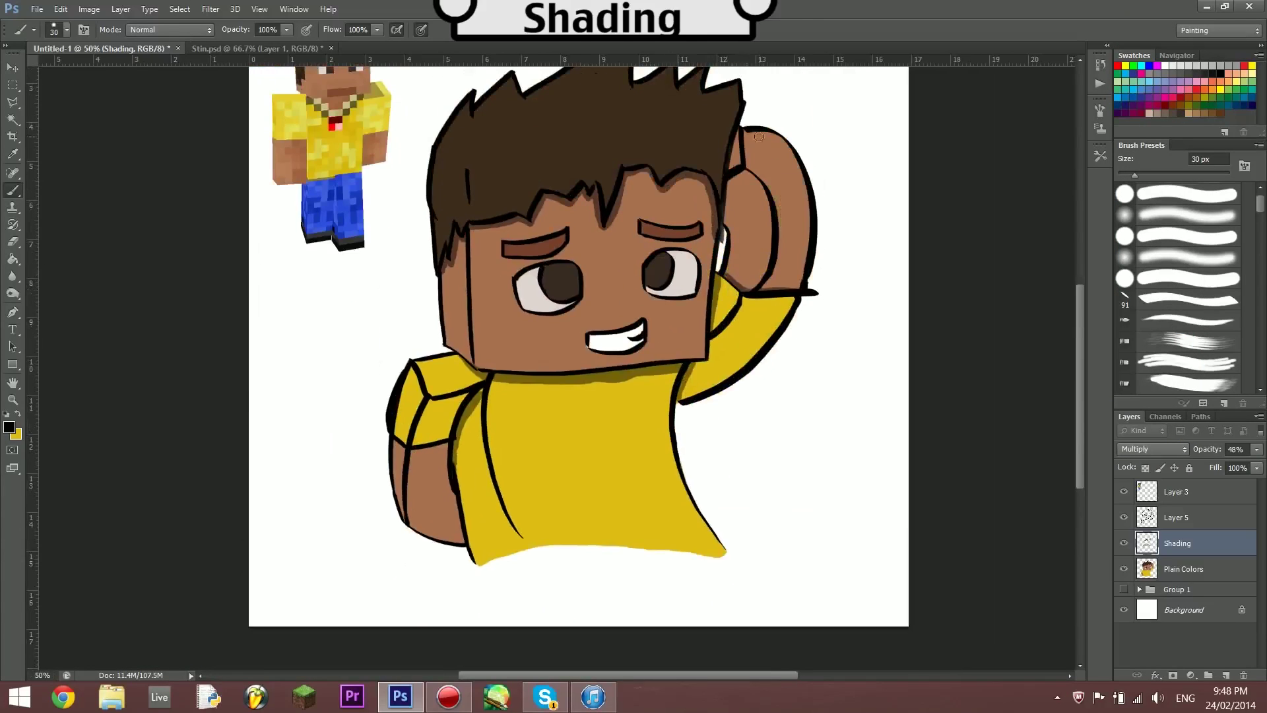
scroll(638, 239, up, 3)
scroll(637, 239, up, 1)
scroll(660, 264, up, 1)
mouse_move(865, 273)
mouse_down()
mouse_move(798, 71)
mouse_move(864, 104)
mouse_move(871, 207)
mouse_up()
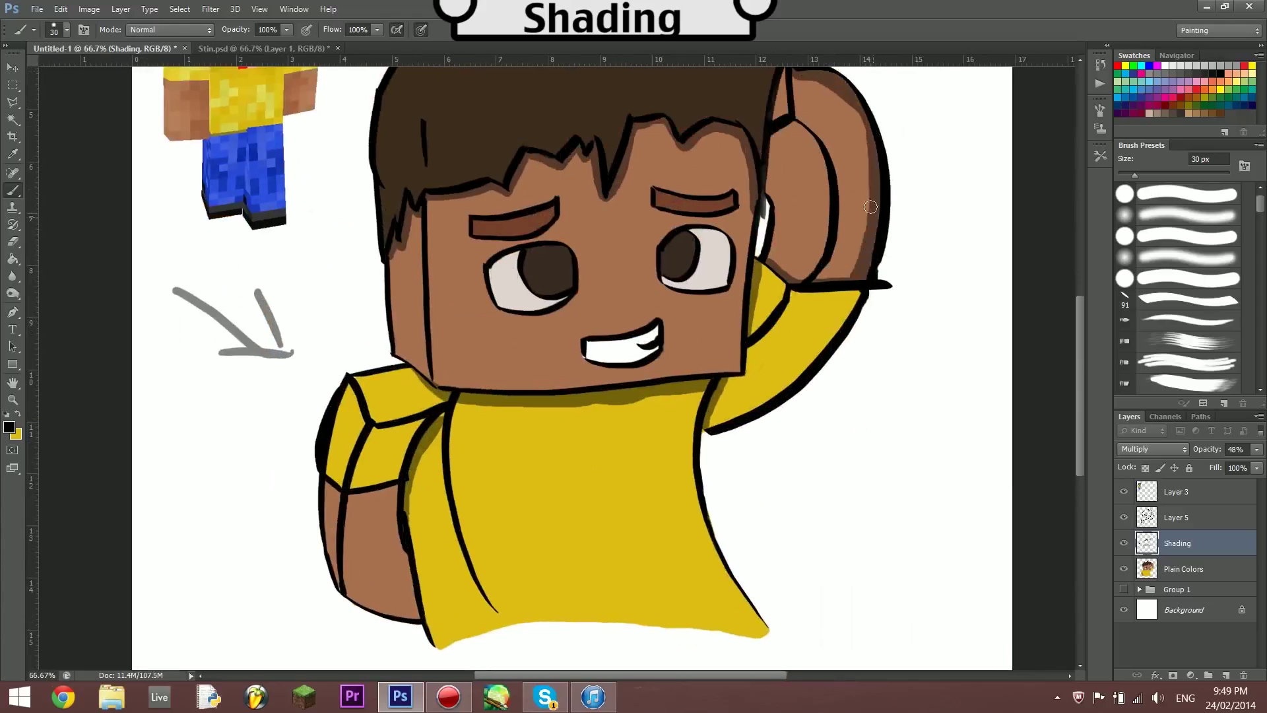
scroll(826, 173, up, 3)
ctrl+click(465, 260)
Shade the hair's left outline with a 15 px brush, discarding broad 60 px strokes.
ctrl+click(424, 249)
key(bracketleft)
key(bracketleft)
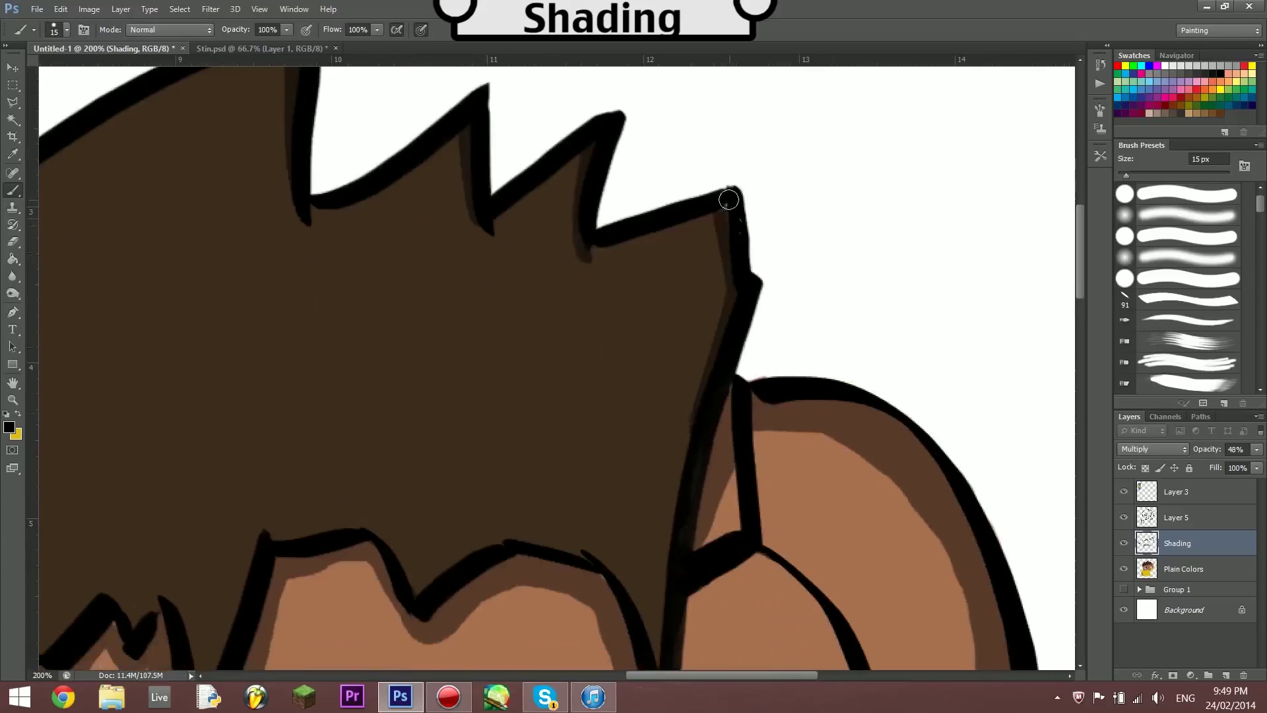
key(ctrl+minus)
key(ctrl+minus)
drag(372, 367, 399, 365)
drag(446, 397, 454, 486)
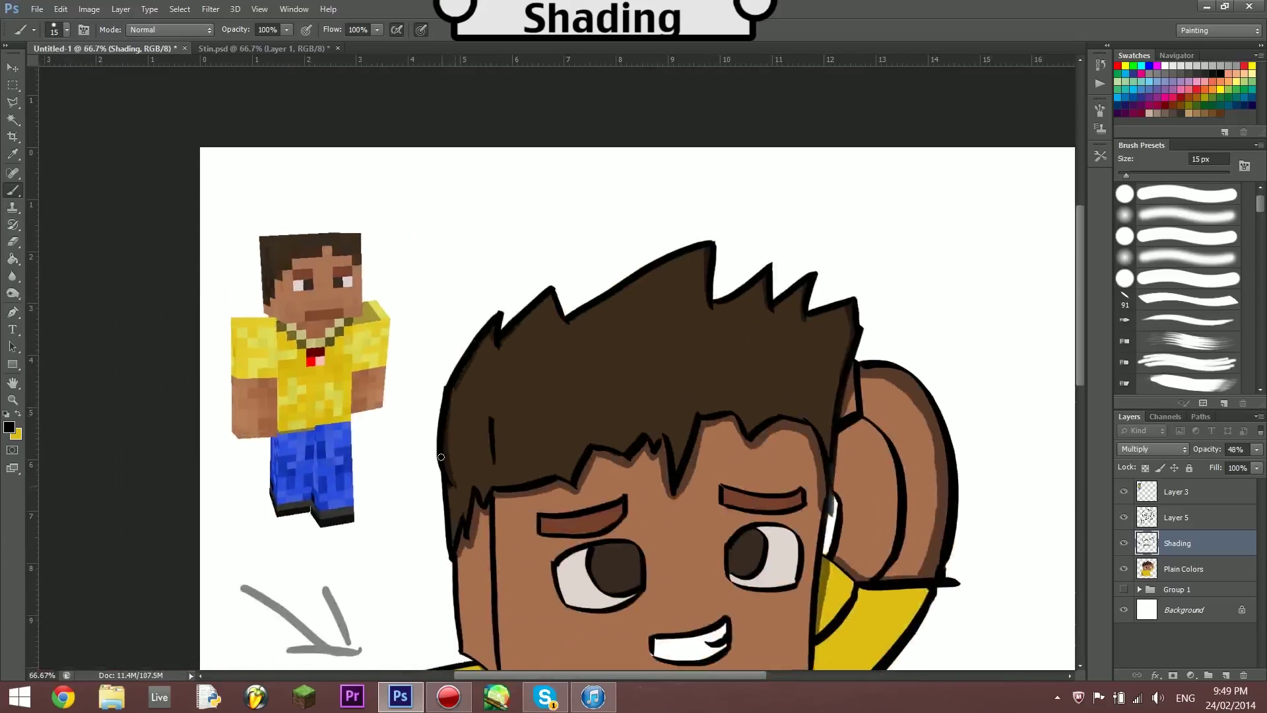
key(bracketright)
key(bracketright)
key(bracketright)
drag(502, 416, 713, 343)
drag(495, 447, 654, 382)
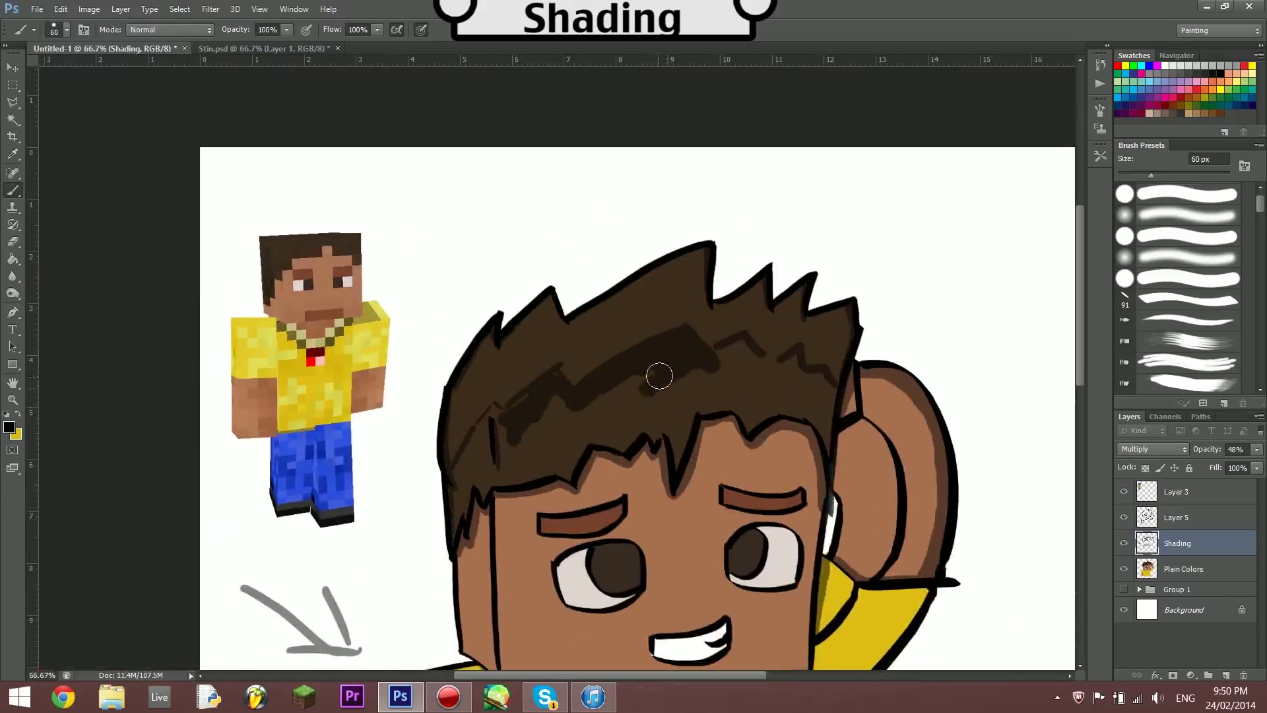
key(ctrl+alt+z)
key(ctrl+alt+z)
key(bracketleft)
key(bracketleft)
key(bracketleft)
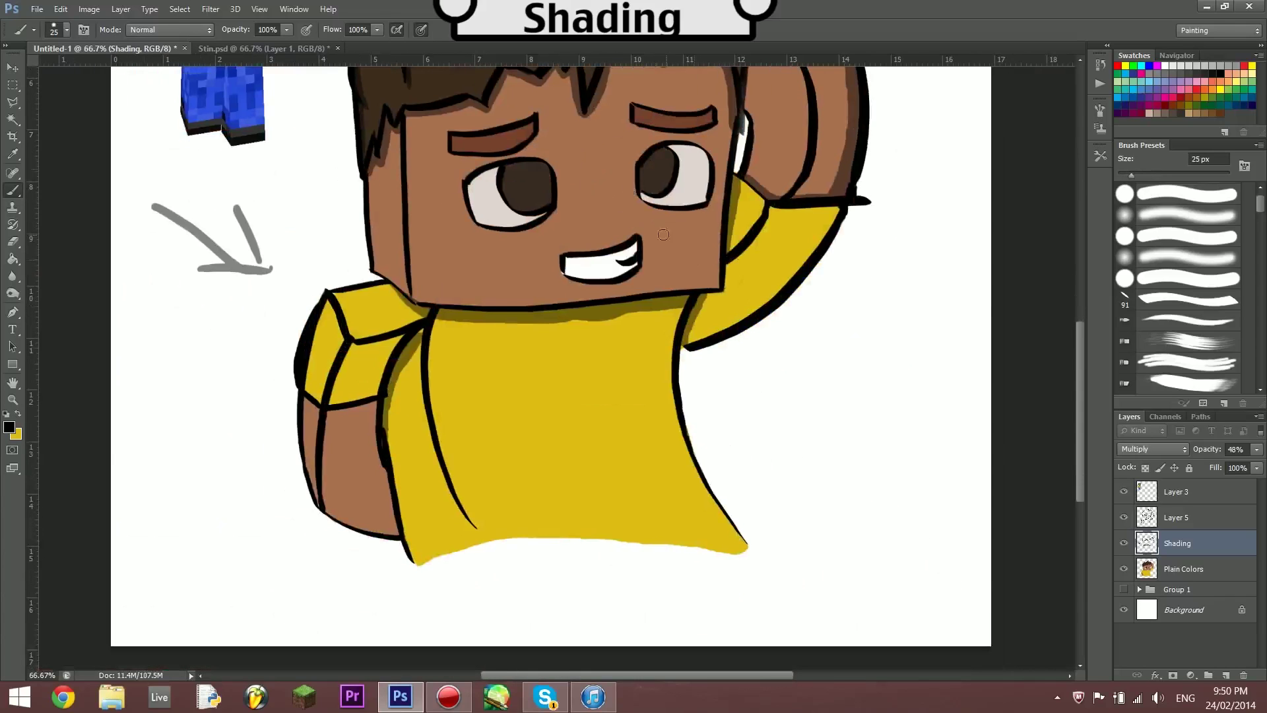
Shade beneath both eyebrows with a 10 px brush, then add an empty layer above Shading.
drag(633, 131, 720, 130)
key(ctrl+z)
key(bracketleft)
key(bracketleft)
key(bracketleft)
key(ctrl+plus)
drag(613, 327, 736, 328)
drag(339, 373, 467, 346)
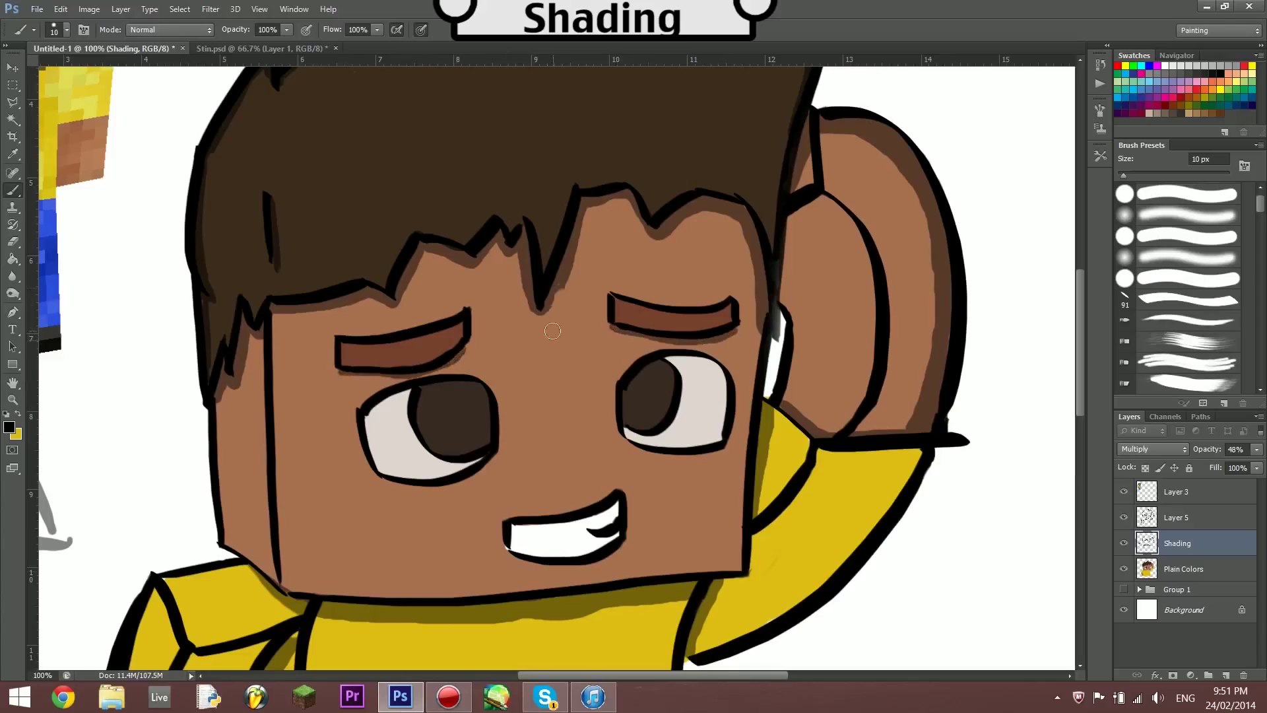
key(ctrl+z)
scroll(812, 158, down, 5)
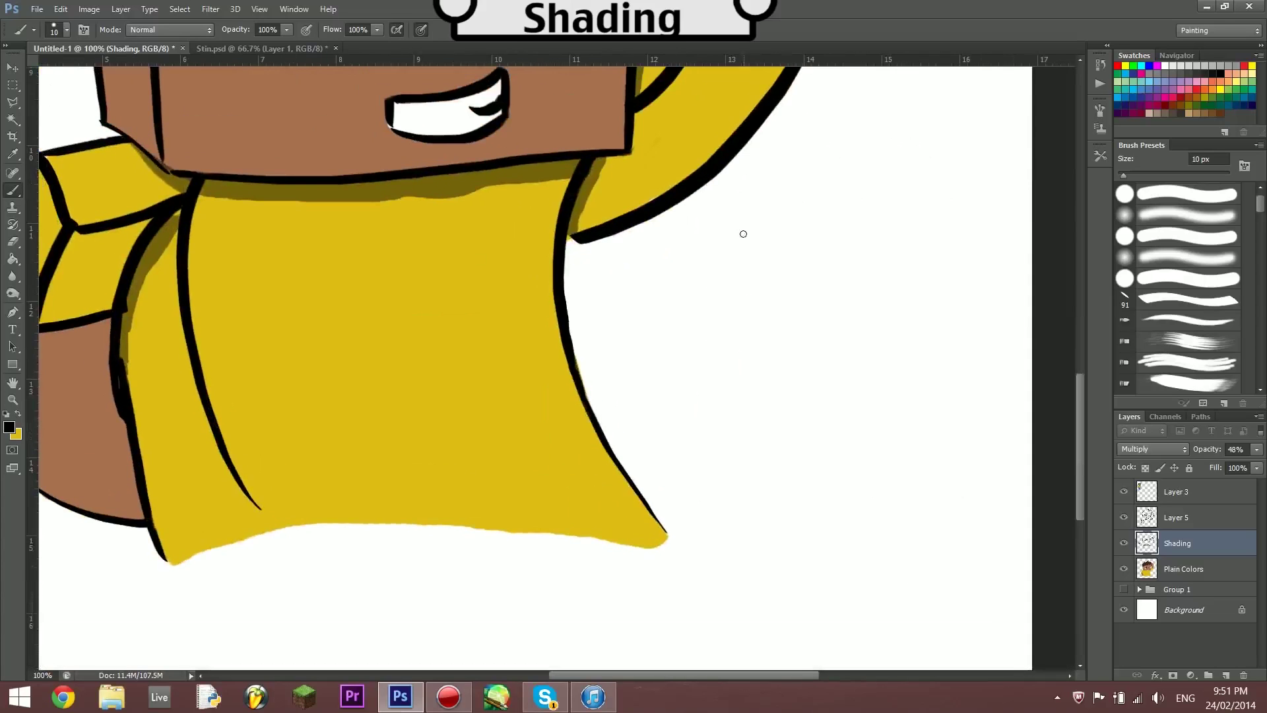
scroll(812, 158, up, 2)
key(ctrl+minus)
key(ctrl+minus)
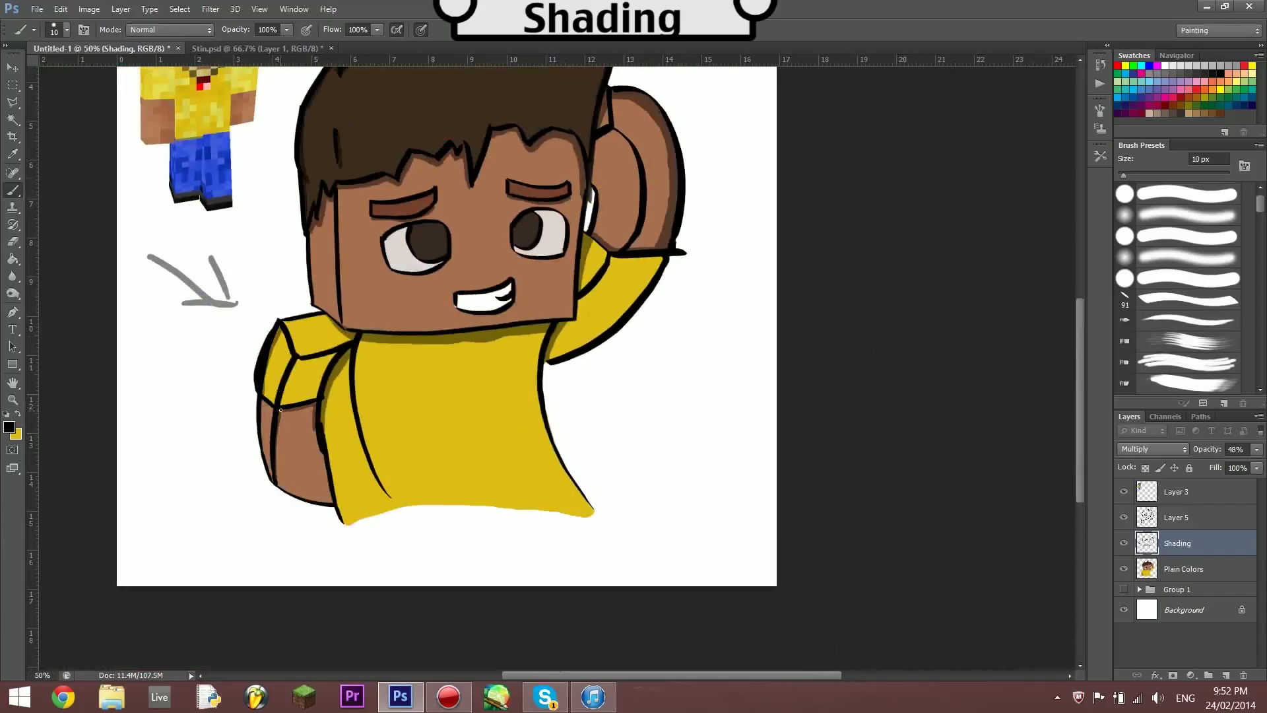
drag(320, 314, 306, 414)
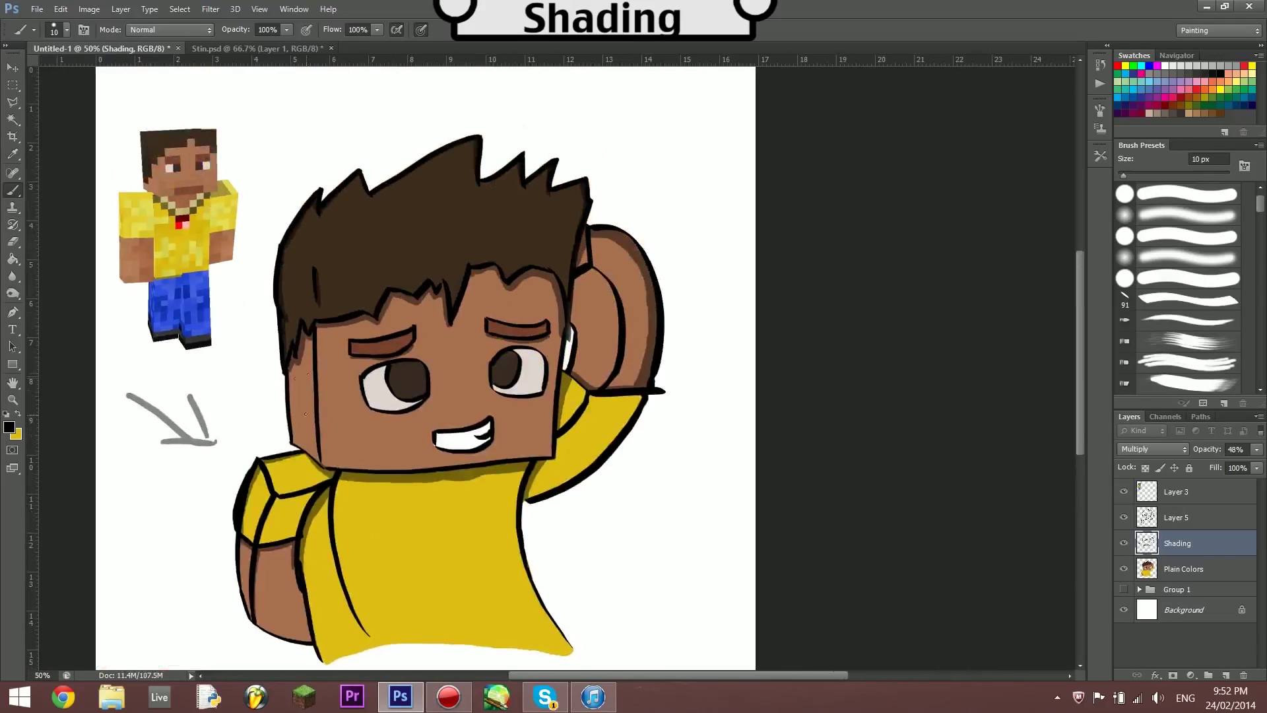
key(ctrl+shift+alt+n)
Name the new layer Lighting and switch to painting in white.
double_click(1176, 544)
text(Lighting)
key(Return)
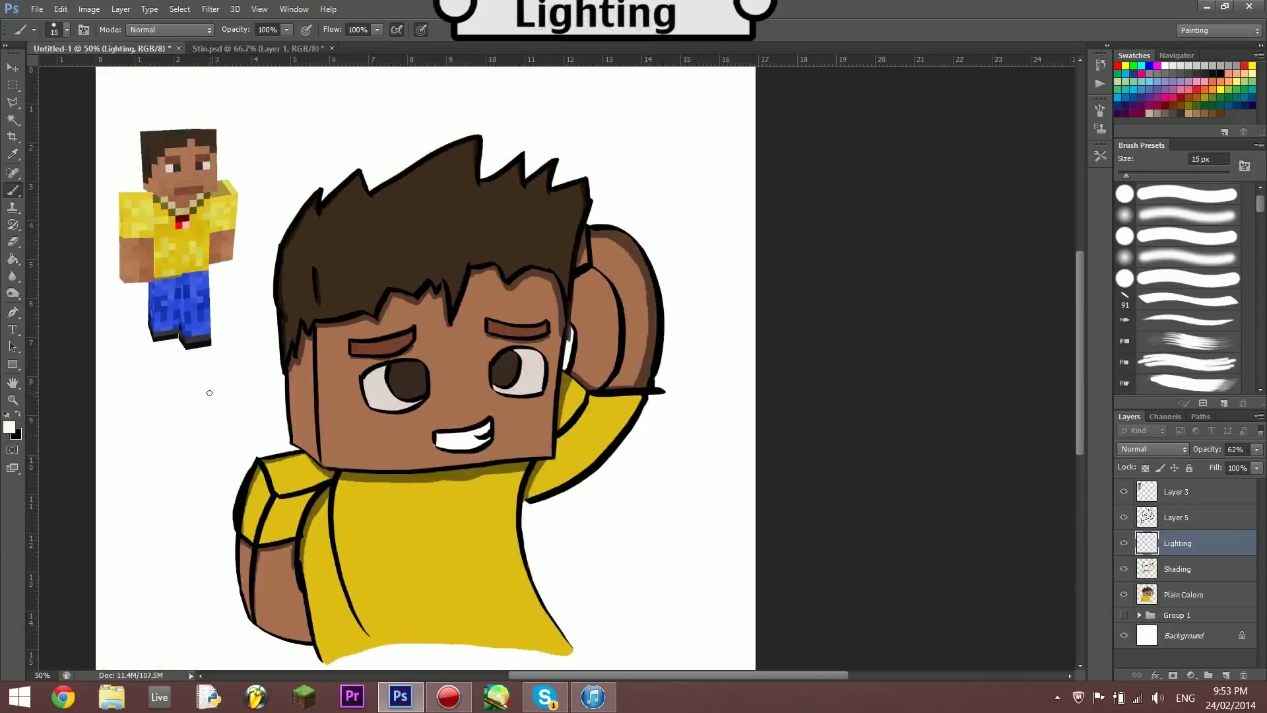
key(ctrl+plus)
Paint white highlights on the left edges of the hair, face and shirt.
drag(201, 237, 218, 188)
drag(205, 391, 210, 441)
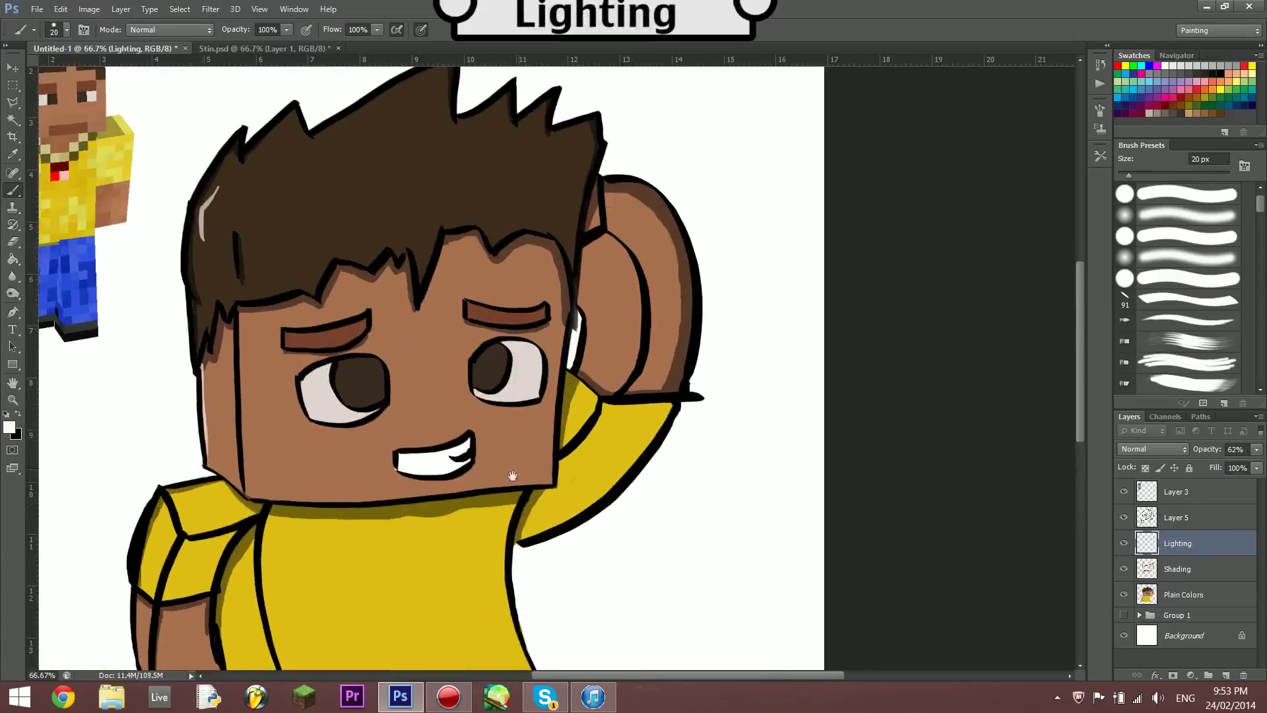
drag(512, 475, 542, 257)
drag(245, 386, 273, 492)
drag(170, 353, 195, 293)
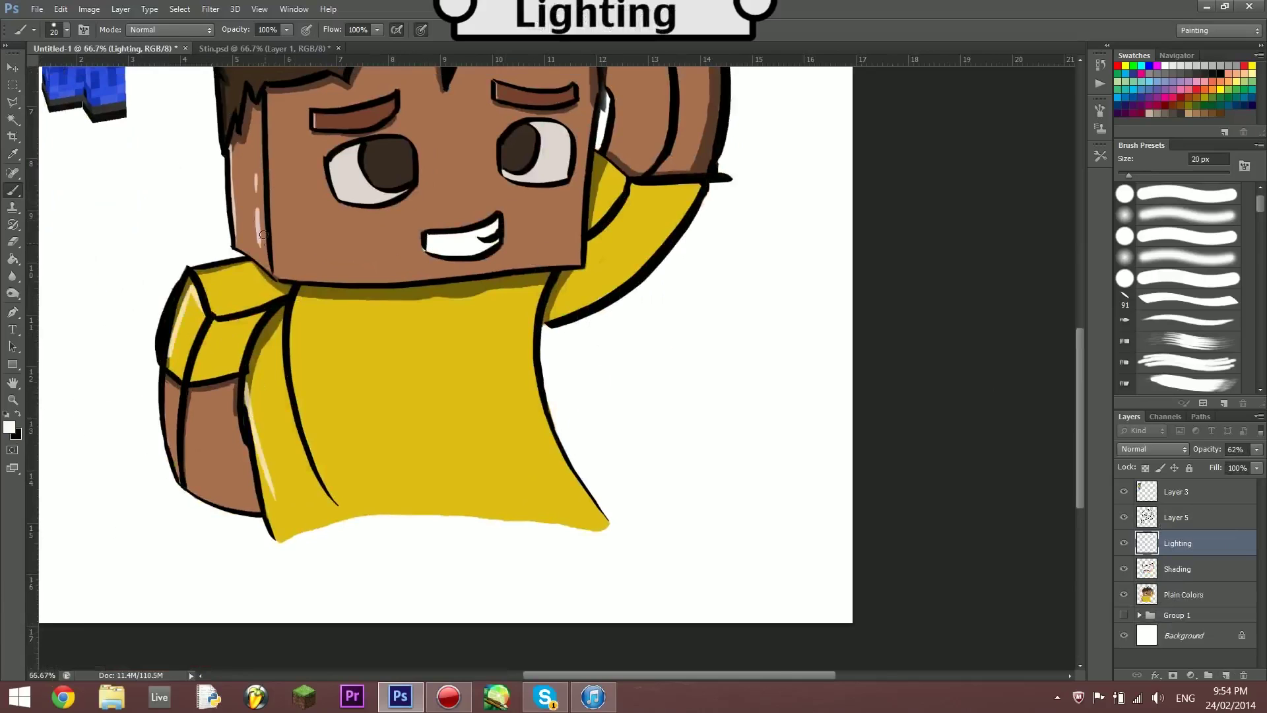
drag(263, 234, 82, 347)
Highlight the ear, yellow sleeve, shirt edge under the arm and hair tip.
drag(452, 132, 474, 166)
drag(413, 325, 429, 304)
drag(386, 419, 455, 377)
drag(360, 402, 350, 524)
key(ctrl+minus)
drag(389, 98, 402, 270)
mouse_move(344, 268)
mouse_down()
mouse_move(368, 263)
mouse_move(440, 138)
mouse_up()
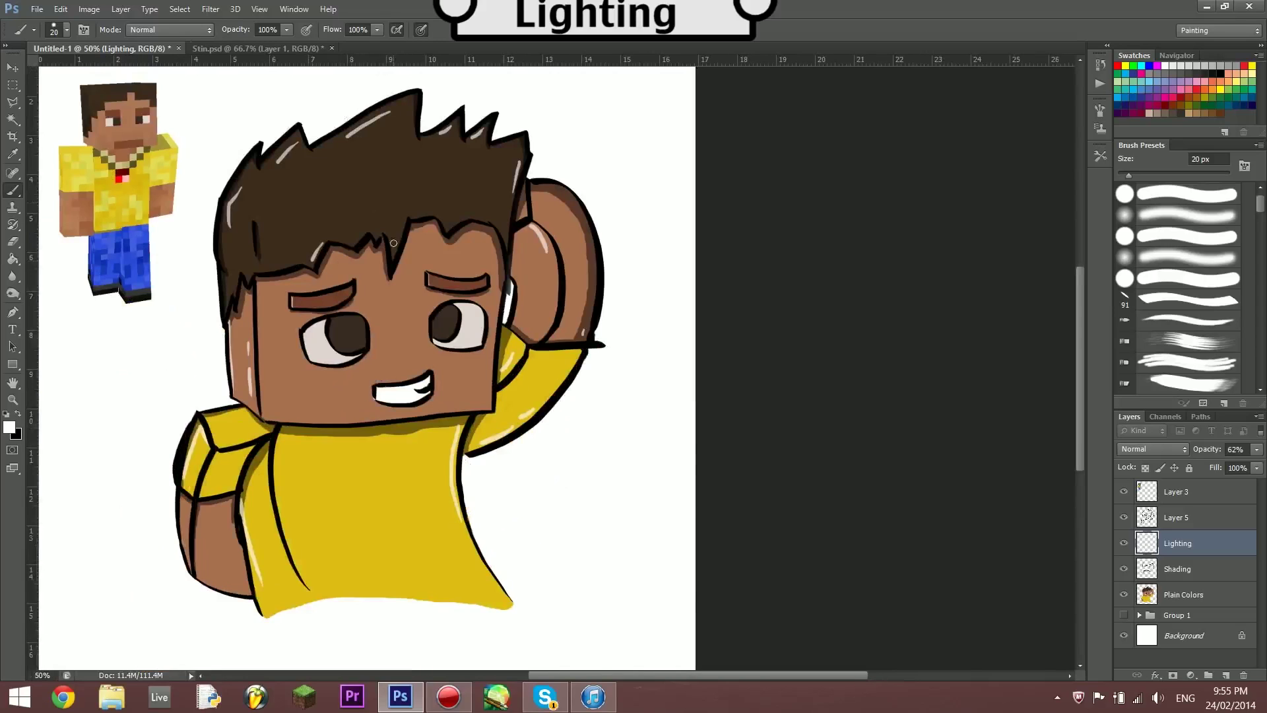
drag(306, 366, 330, 317)
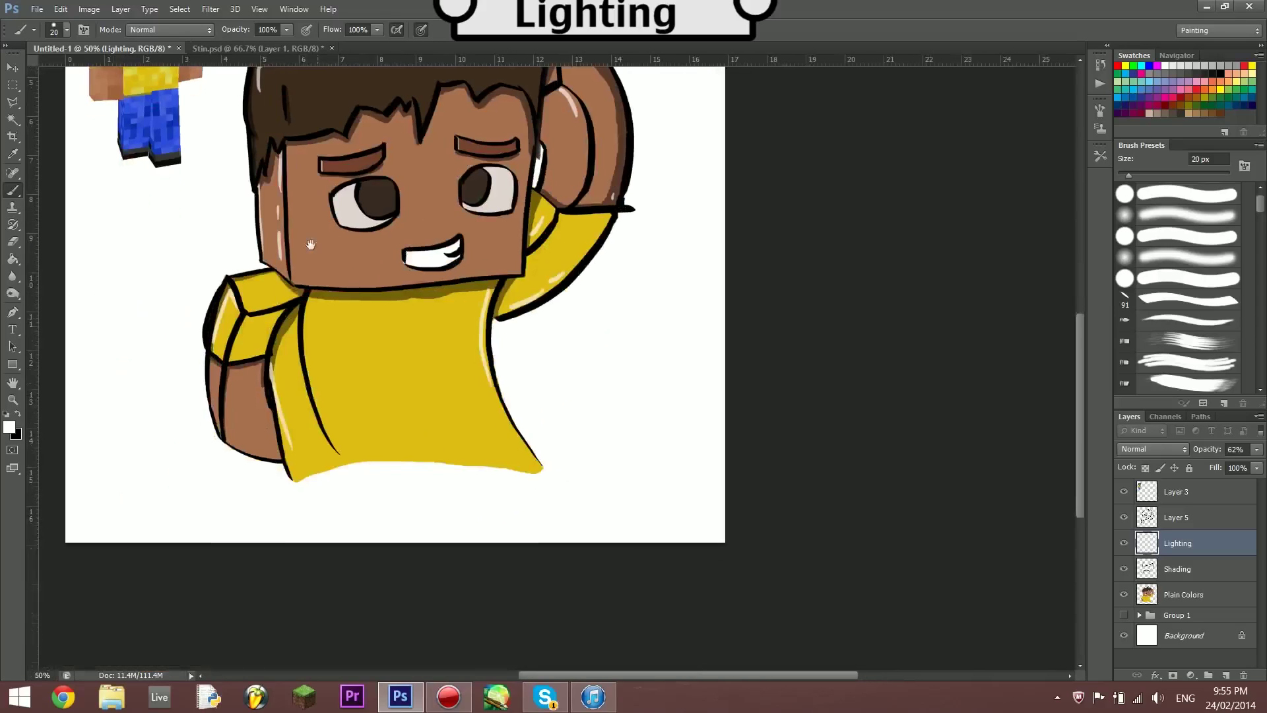
key(ctrl+minus)
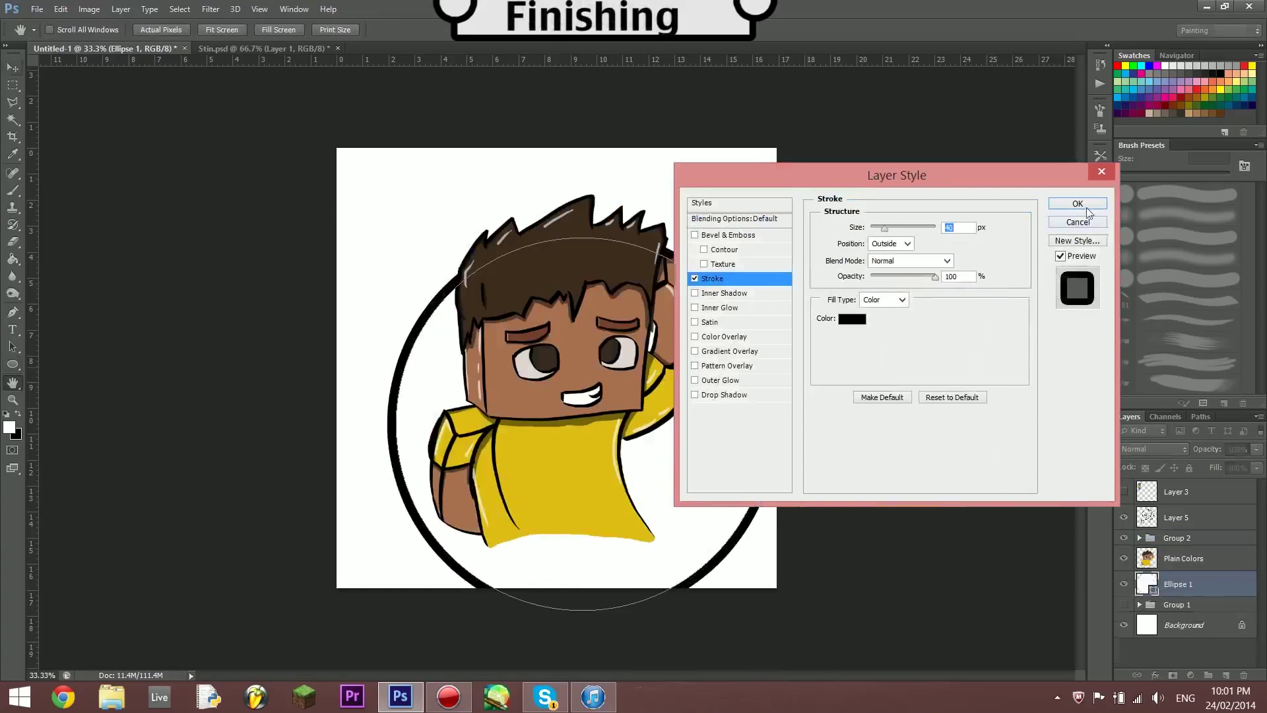
Give the circle a black outline, clip the character copy to it, and change its fill colour.
click(1088, 209)
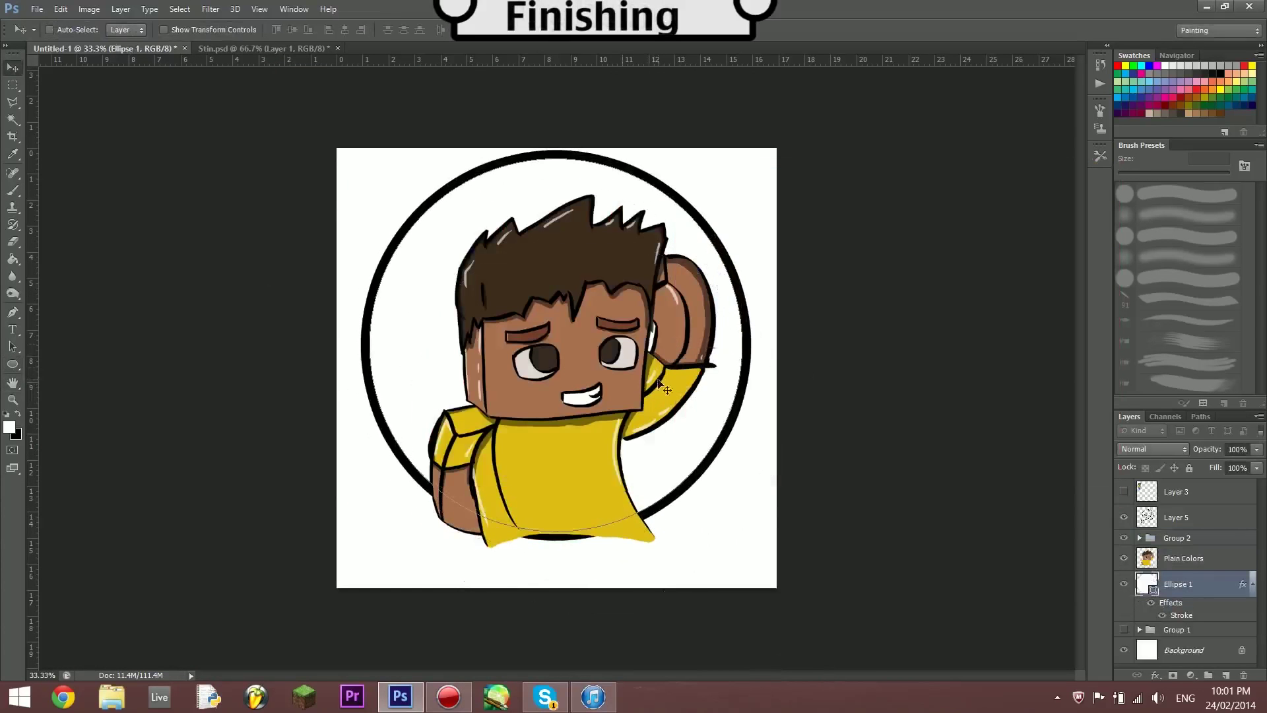
right_click(1156, 525)
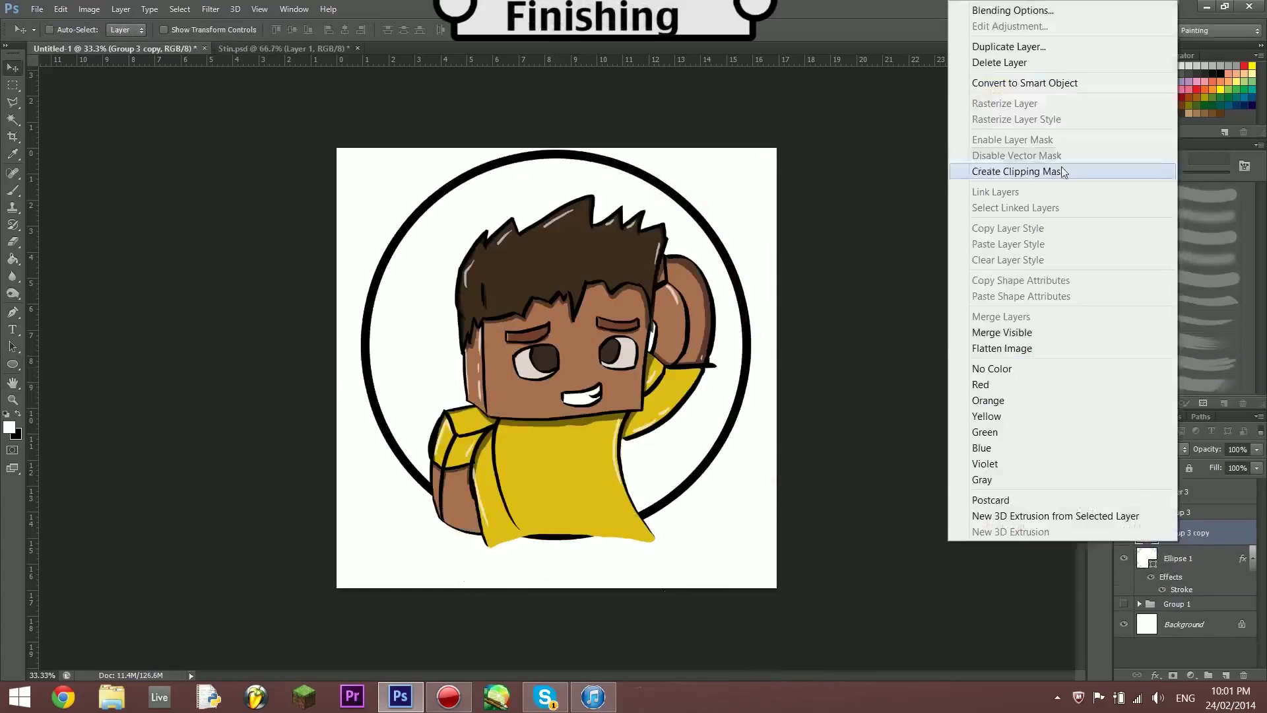
click(1018, 173)
double_click(1147, 558)
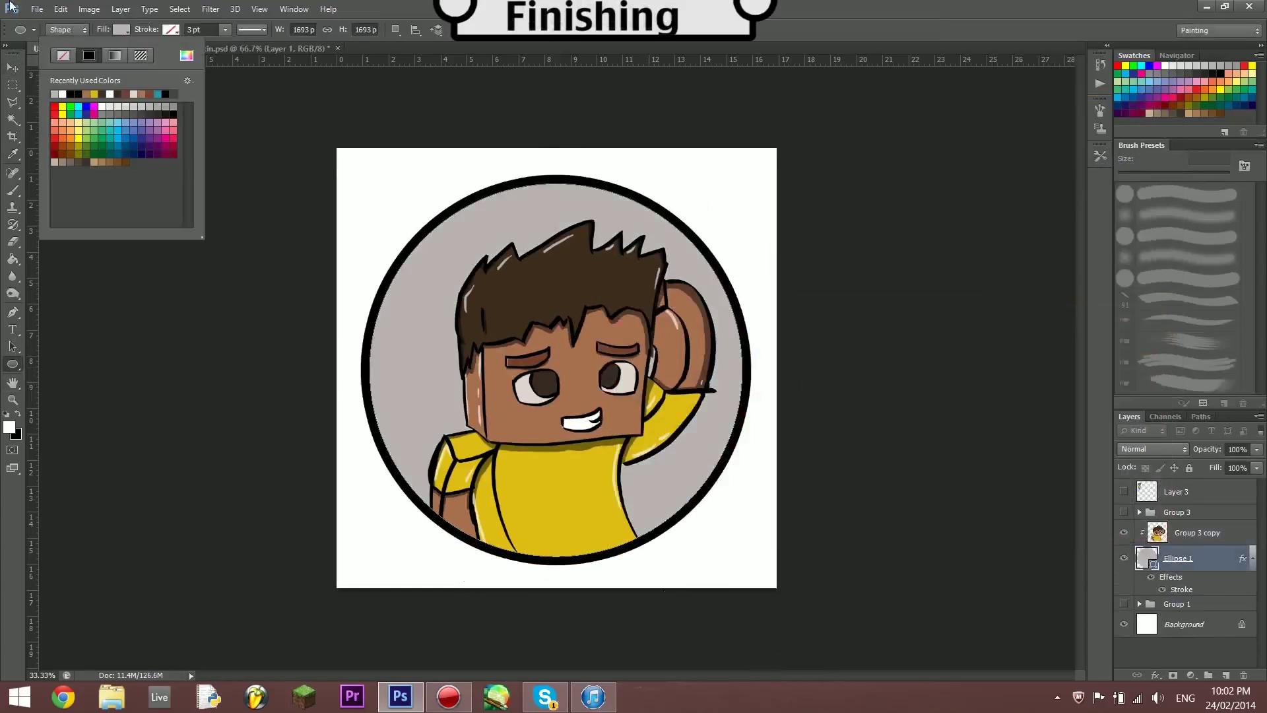